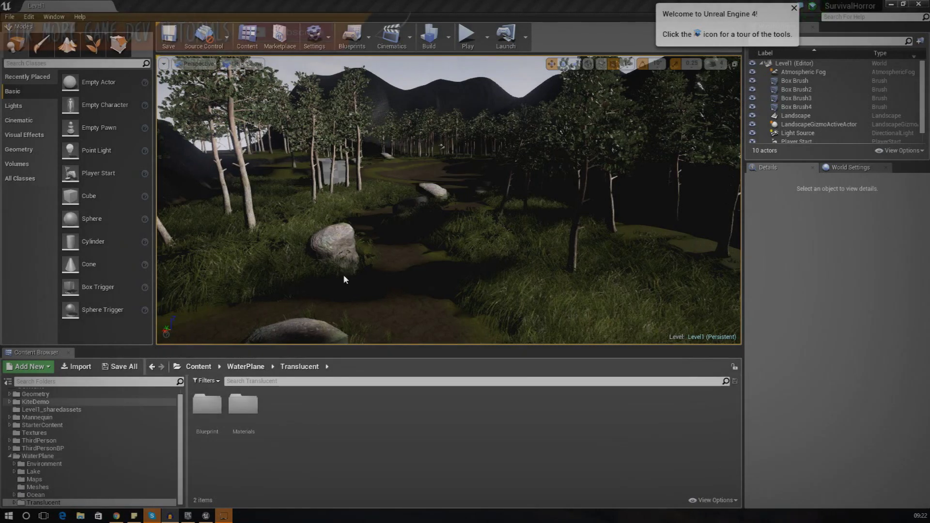
Look around the forest level, covering the dirt path, the checkered box building and the dry pond hollow
key("w")
right_click_drag(460, 250, 461, 240)
left_click_drag(460, 205, 468, 160)
right_click_drag(448, 199, 421, 203)
key("s")
right_click_drag(563, 163, 490, 159)
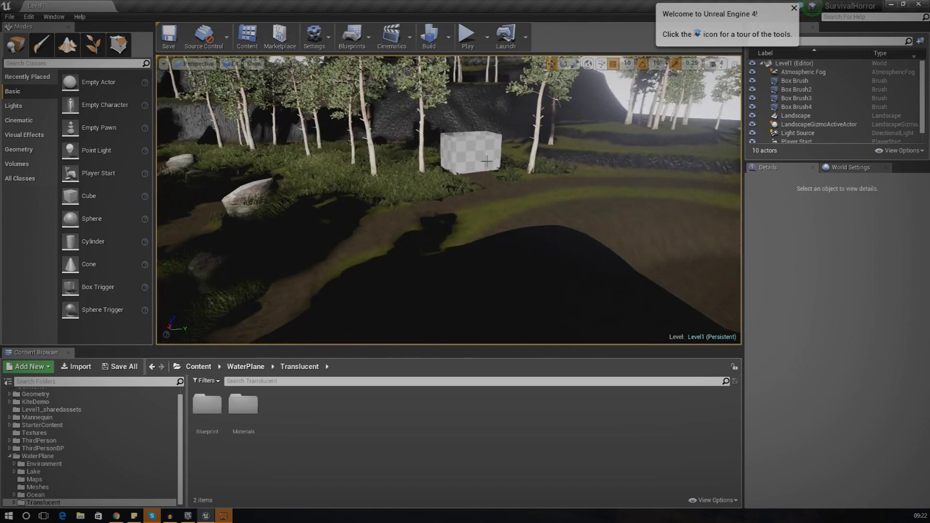
left_click(486, 162)
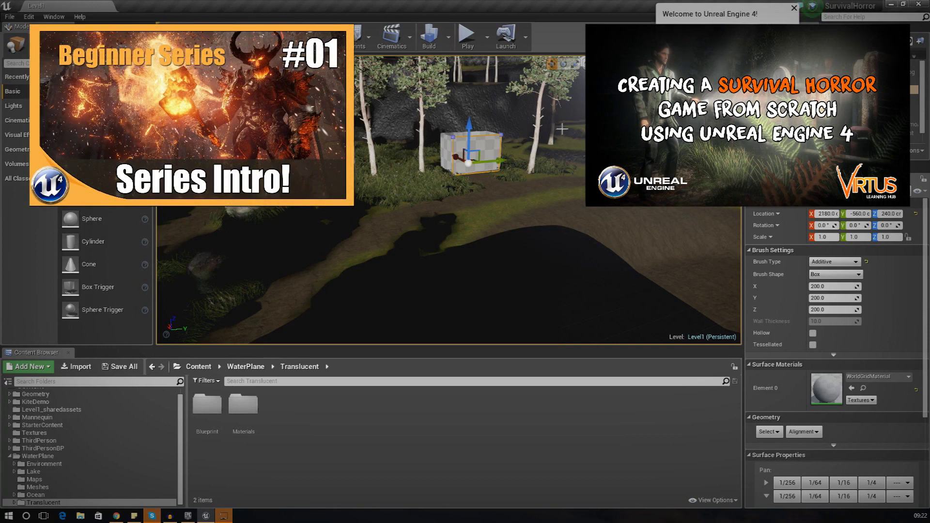
right_click_drag(448, 232, 596, 233)
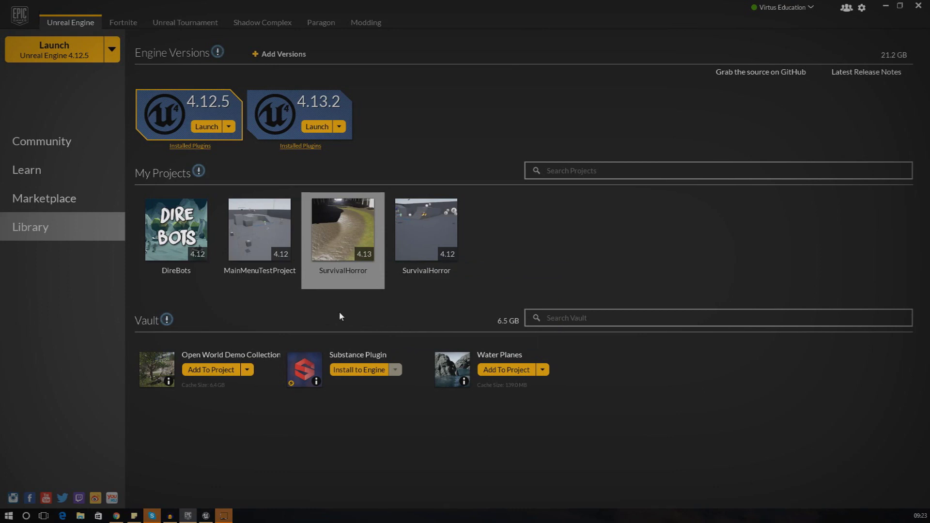
View the Water Planes sample in the Epic Games Launcher's Learn content and the vault, and return to the Unreal Editor
left_click(79, 187)
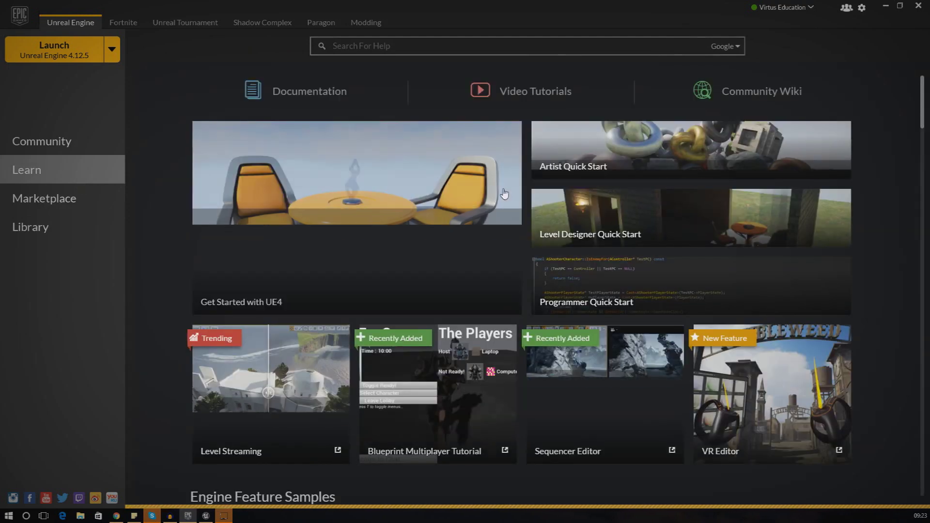
scroll(618, 258, "down", 6)
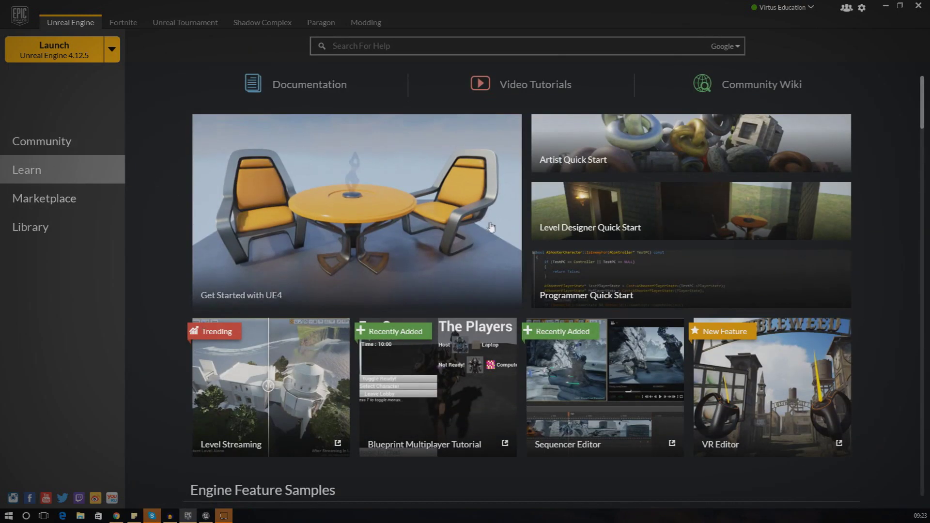
scroll(619, 258, "down", 6)
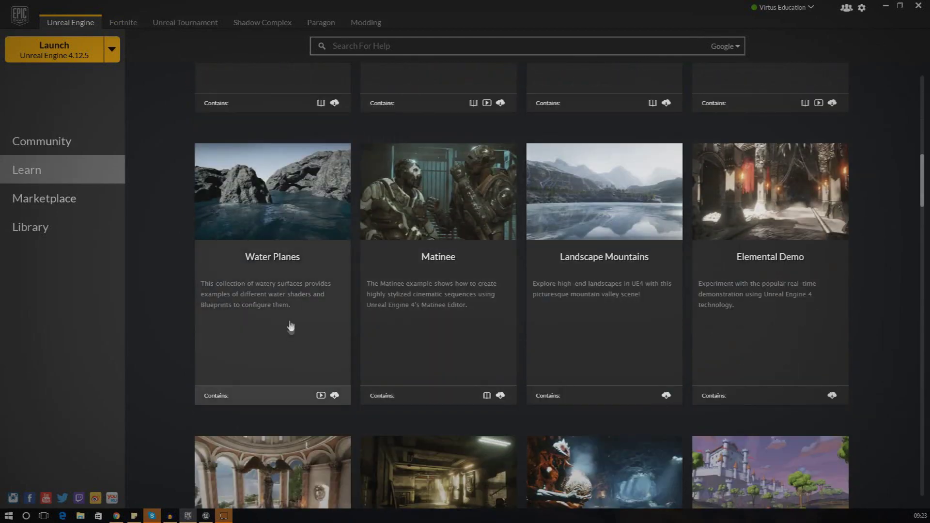
left_click(274, 233)
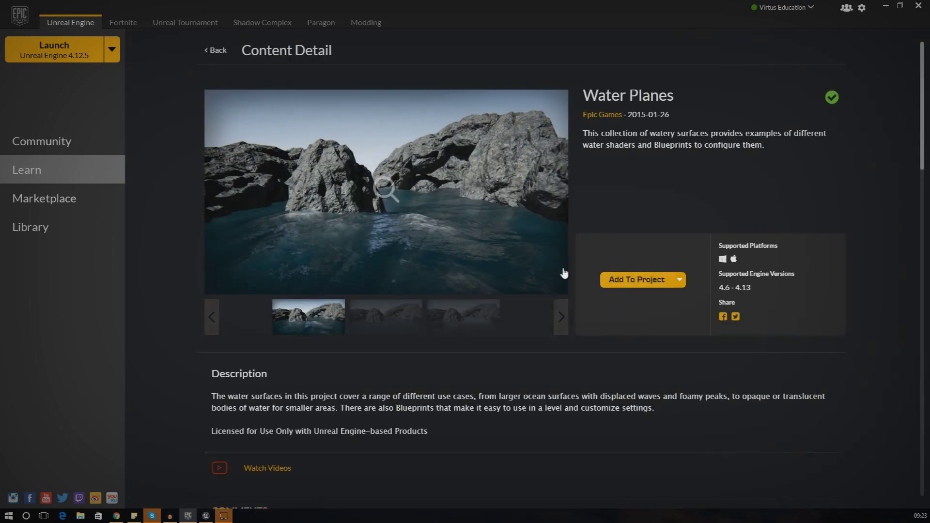
left_click(49, 240)
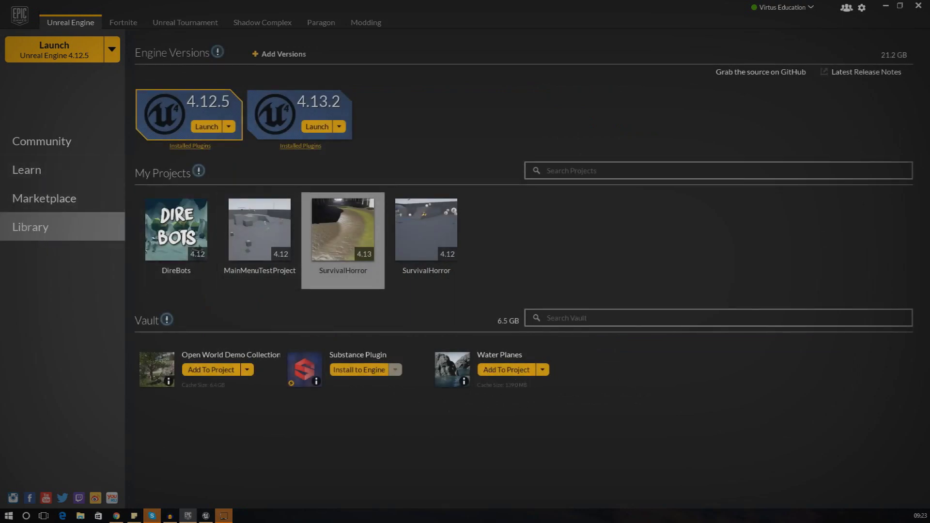
left_click(883, 6)
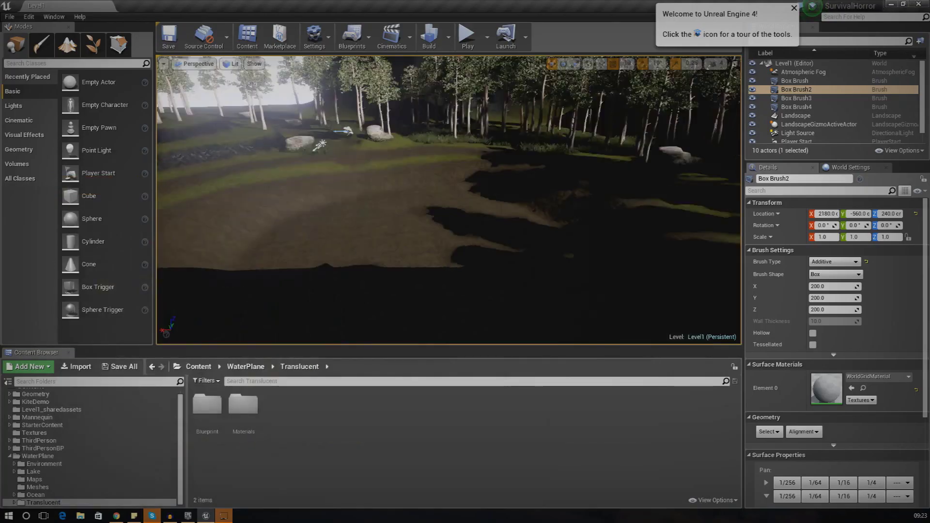
Open the Blueprint folder inside WaterPlane/Translucent in the project content
scroll(17, 431, "up", 3)
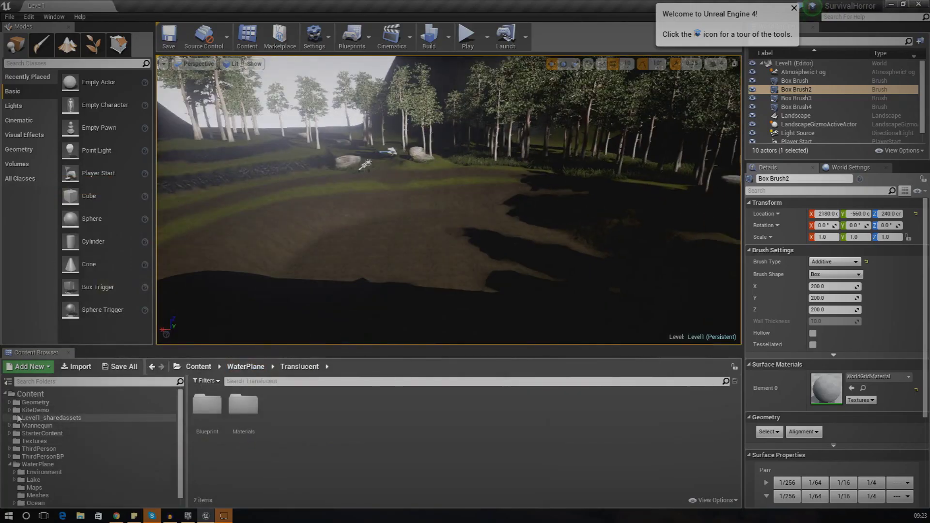
left_click(6, 394)
left_click(6, 394)
scroll(49, 431, "down", 1)
left_click(19, 457)
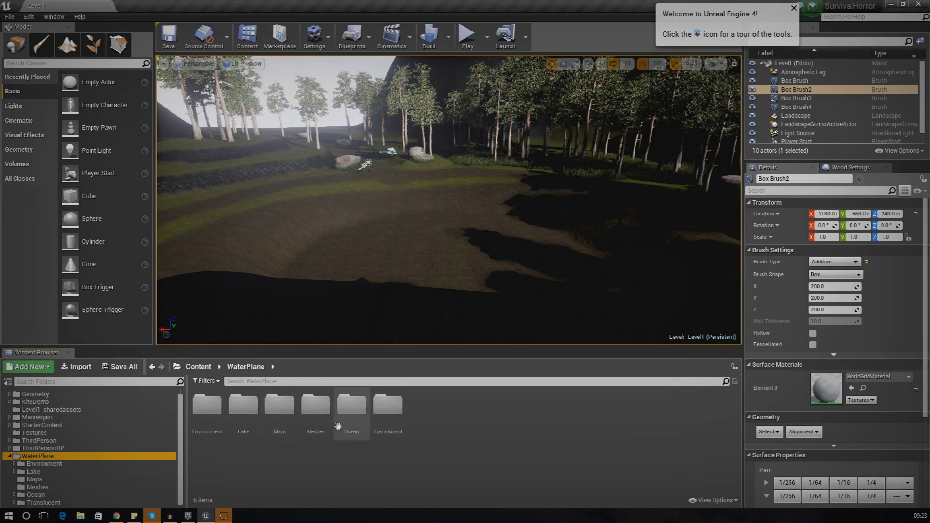
left_click(371, 418)
double_click(371, 418)
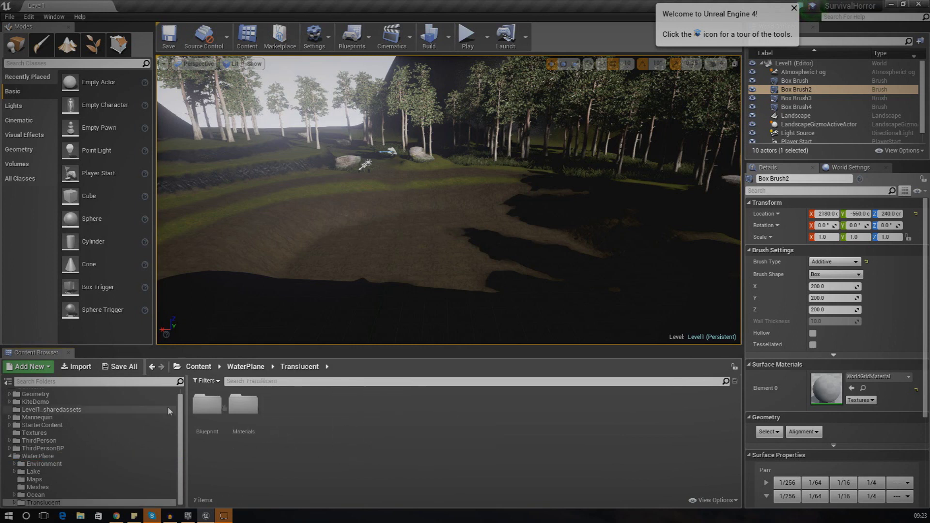
double_click(207, 405)
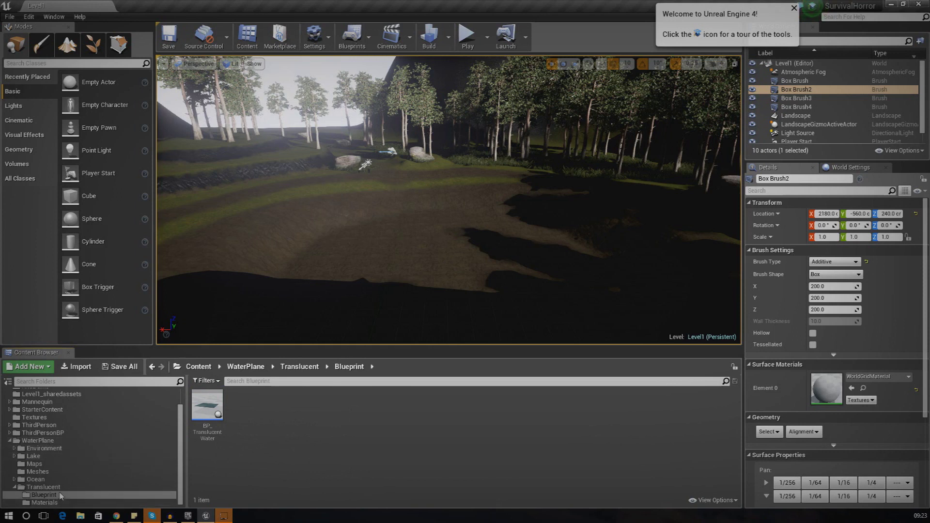
Place the BP_TranslucentWater blueprint in the dry pond hollow of the level
left_click(204, 427)
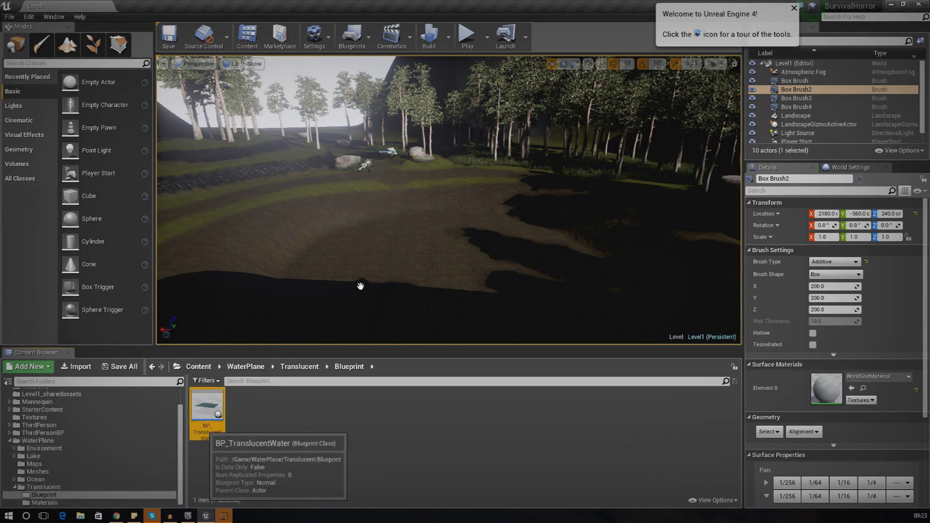
left_click_drag(347, 301, 346, 228)
key("w")
right_click_drag(378, 255, 300, 242)
key("d")
right_click_drag(412, 259, 384, 256)
key("s")
Raise the translucent water plane to a Z location of -20 cm so it fills the pond
left_click_drag(515, 156, 512, 136)
right_click_drag(513, 145, 721, 170)
key("s")
key("a")
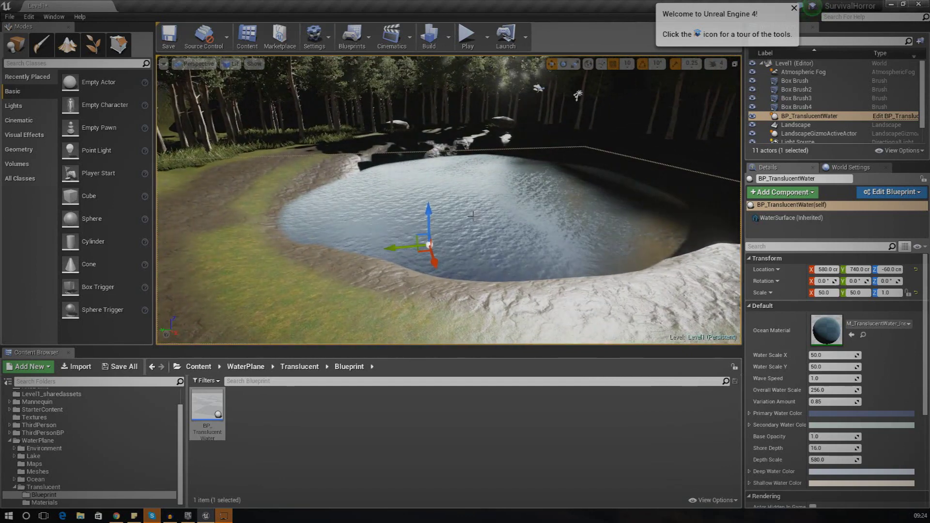
key("w")
right_click_drag(438, 201, 464, 245)
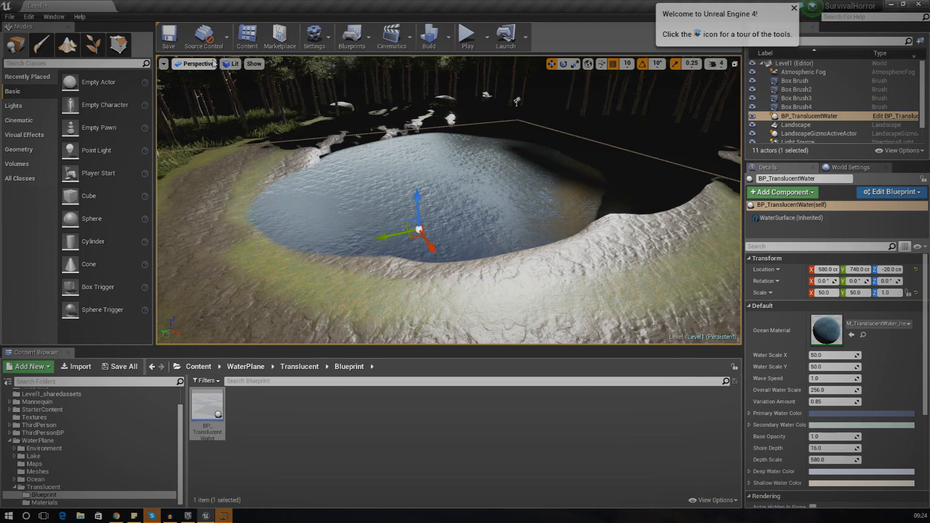
Switch the viewport to Unlit shading and bring the whole pond into view
left_click(232, 63)
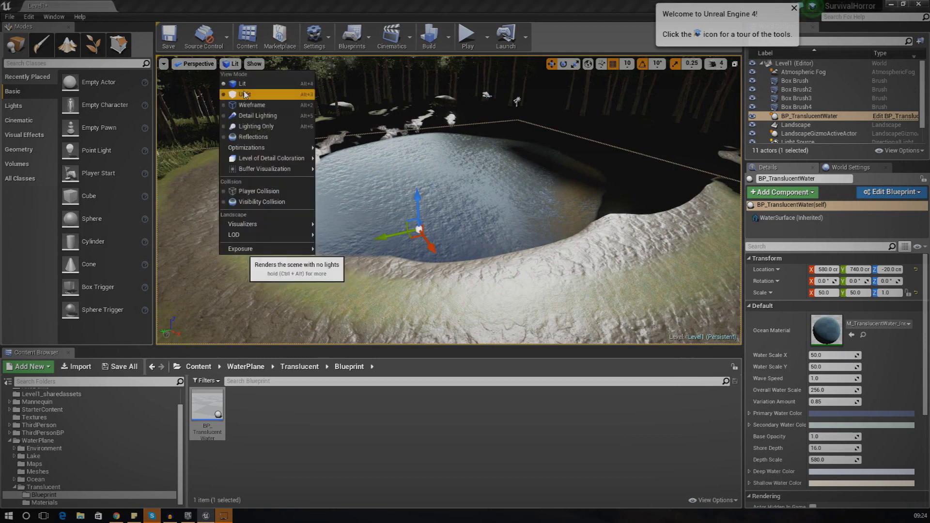
left_click(245, 94)
right_click_drag(448, 200, 566, 191)
left_click(574, 64)
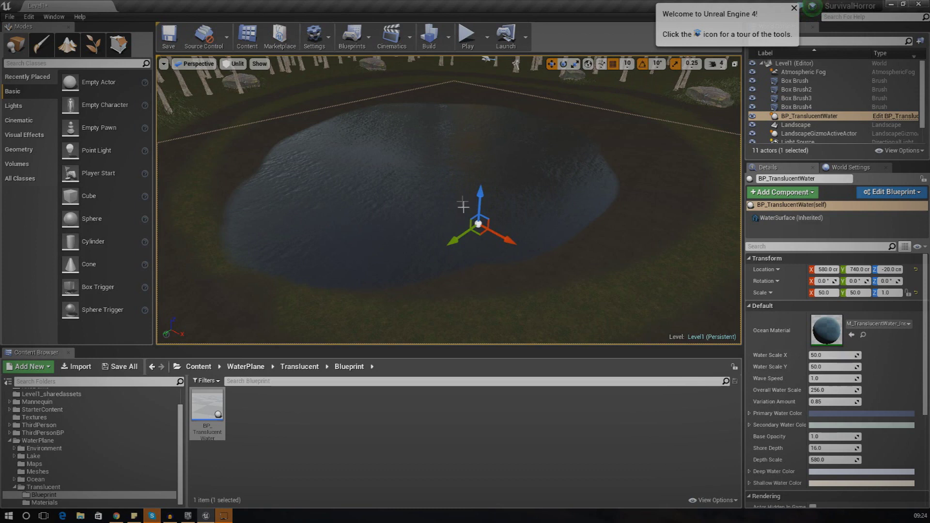
Reposition the water plane to Y 510 cm and Z 10 cm so it covers the pond up to its banks
left_click_drag(478, 197, 479, 189)
right_click_drag(478, 188, 455, 197)
left_click_drag(406, 218, 434, 206)
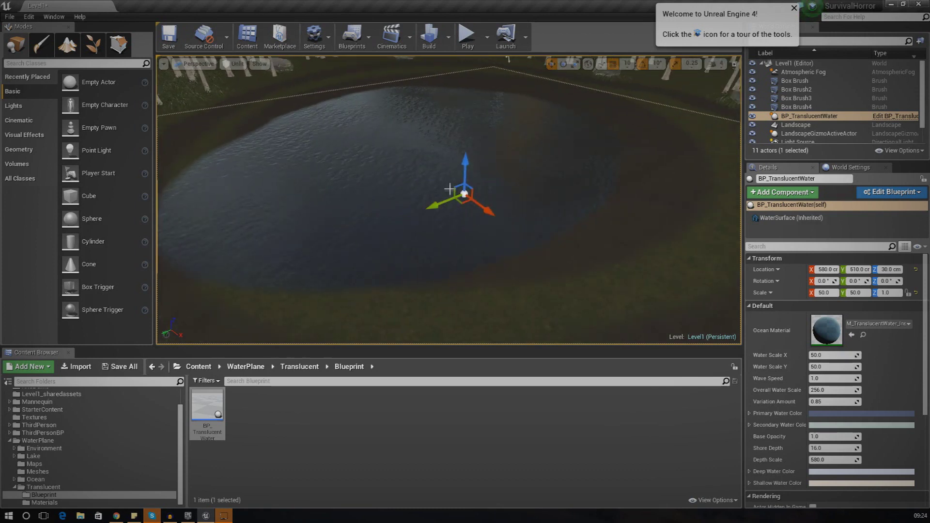
left_click_drag(463, 167, 464, 173)
right_click_drag(473, 182, 387, 170)
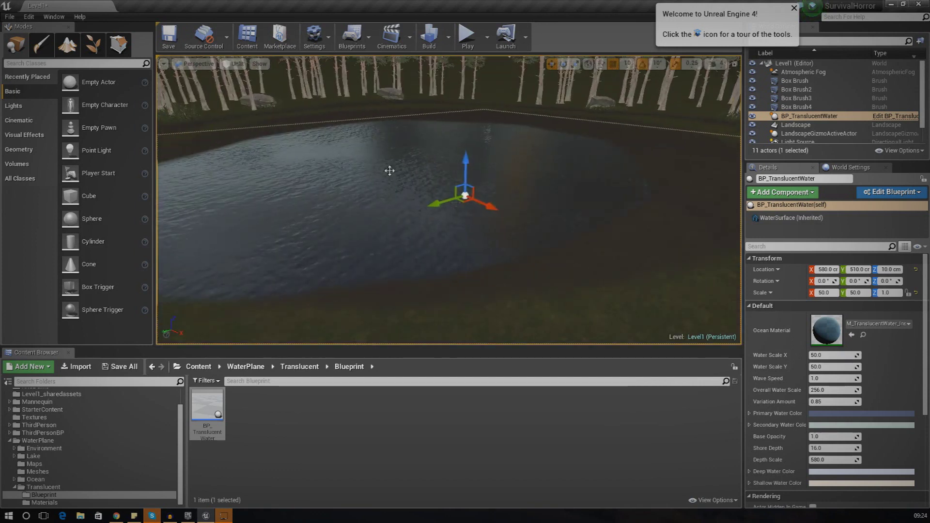
Return the viewport to Lit shading and view the water close to the shore
left_click(245, 62)
left_click(242, 83)
right_click_drag(387, 193, 358, 184)
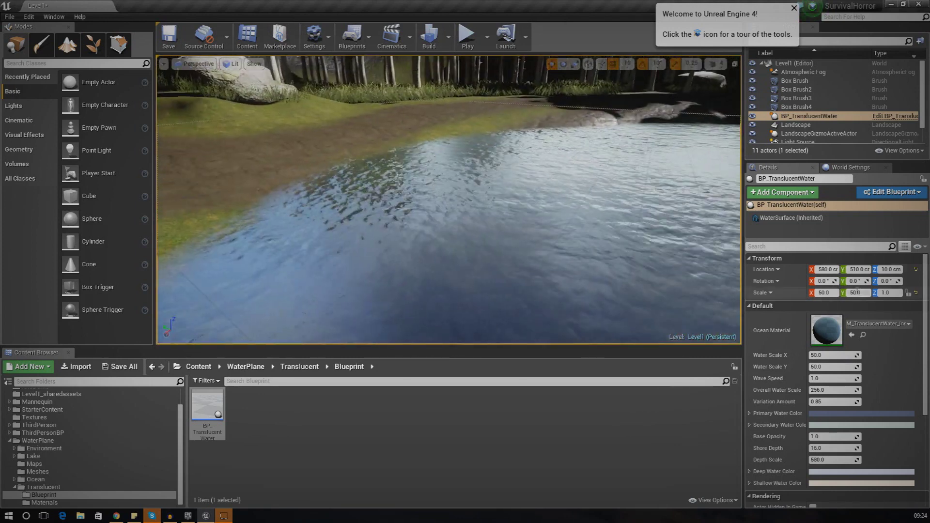
Lower the water plane's Base Opacity to about 0.39
left_click_drag(924, 309, 927, 390)
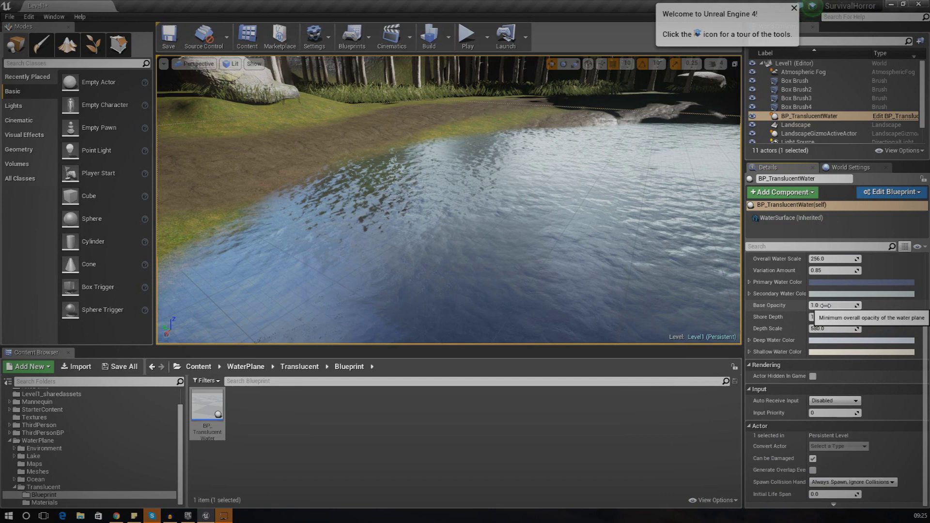
left_click_drag(825, 305, 799, 305)
mouse_move(626, 223)
right_mouse_down()
mouse_move(629, 242)
mouse_move(678, 261)
mouse_move(634, 243)
mouse_move(678, 223)
mouse_move(707, 225)
mouse_move(668, 242)
mouse_move(595, 215)
mouse_move(654, 233)
mouse_move(629, 223)
mouse_move(644, 225)
mouse_move(653, 261)
mouse_move(634, 227)
right_mouse_up()
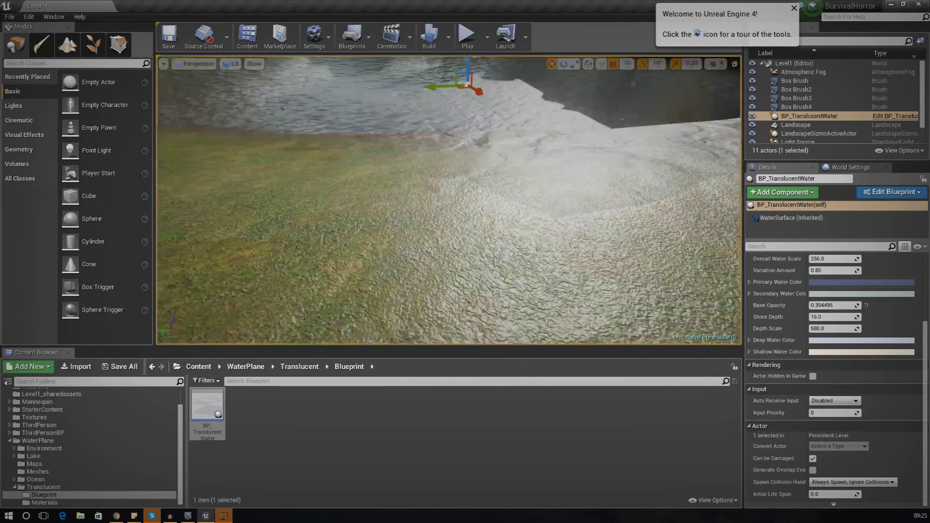
mouse_move(476, 72)
right_mouse_down()
mouse_move(368, 63)
mouse_move(477, 72)
right_mouse_up()
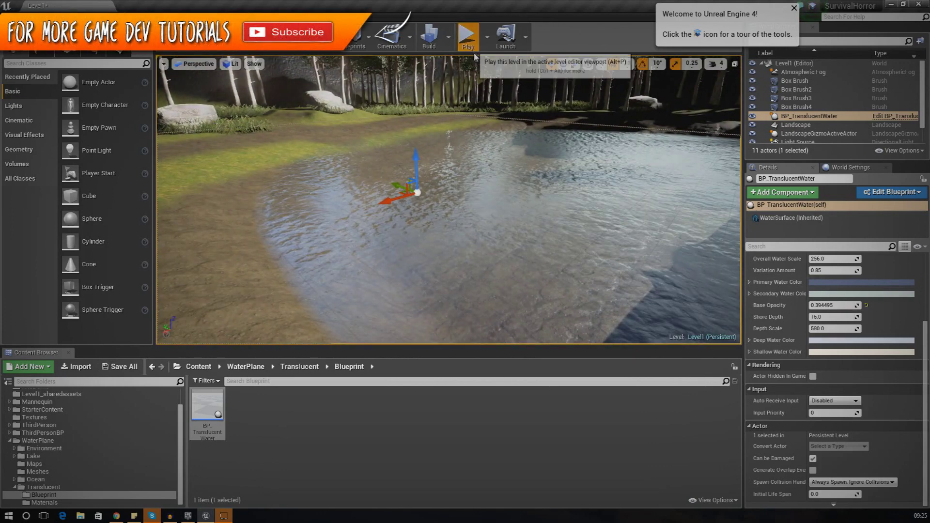
Play the level in the editor, run around and through the pond to test the water, and end the play session
left_click(474, 52)
key("shift+w")
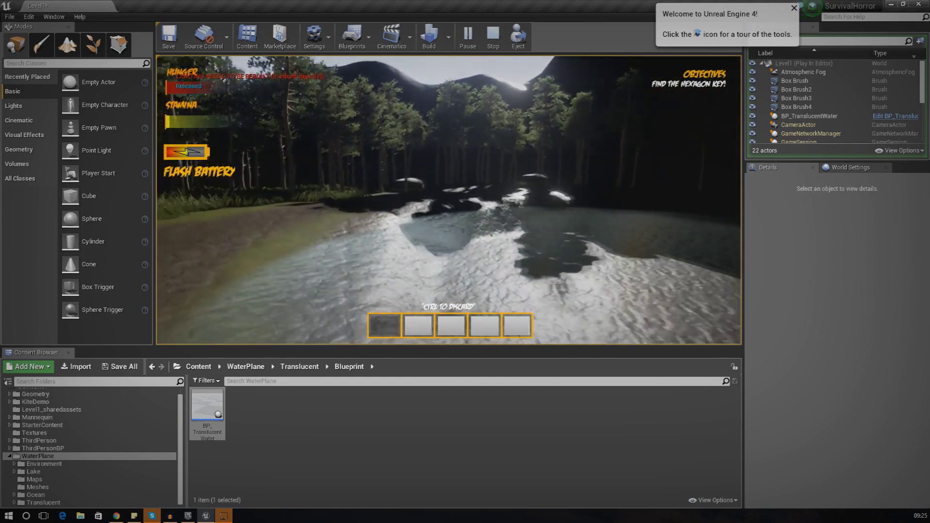
key("w")
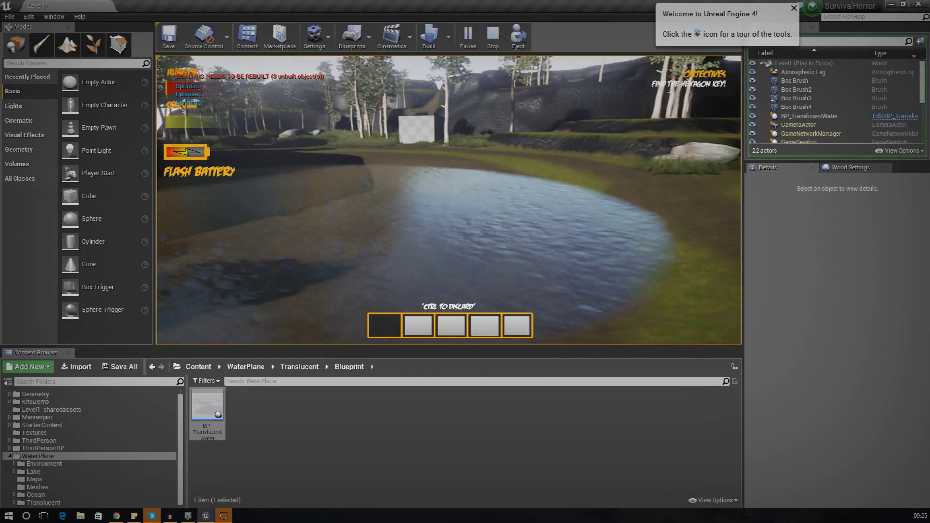
key("w")
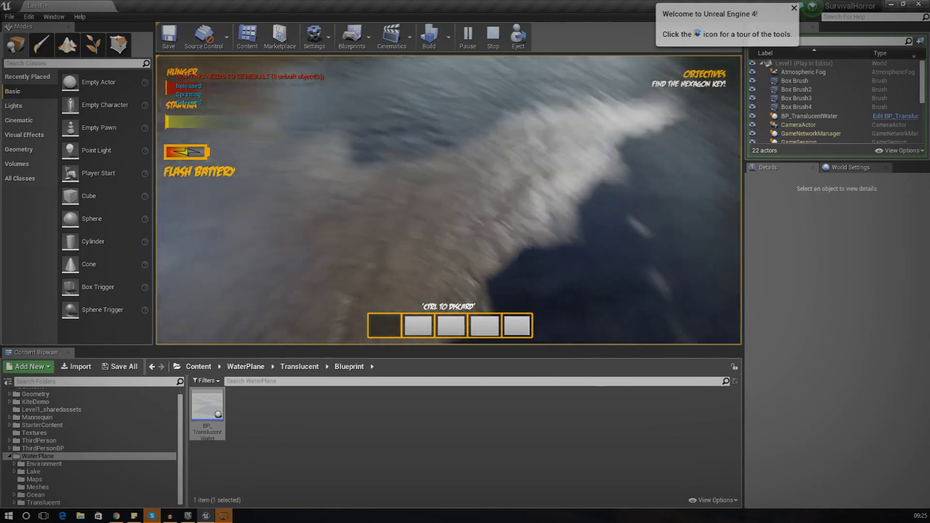
key("Escape")
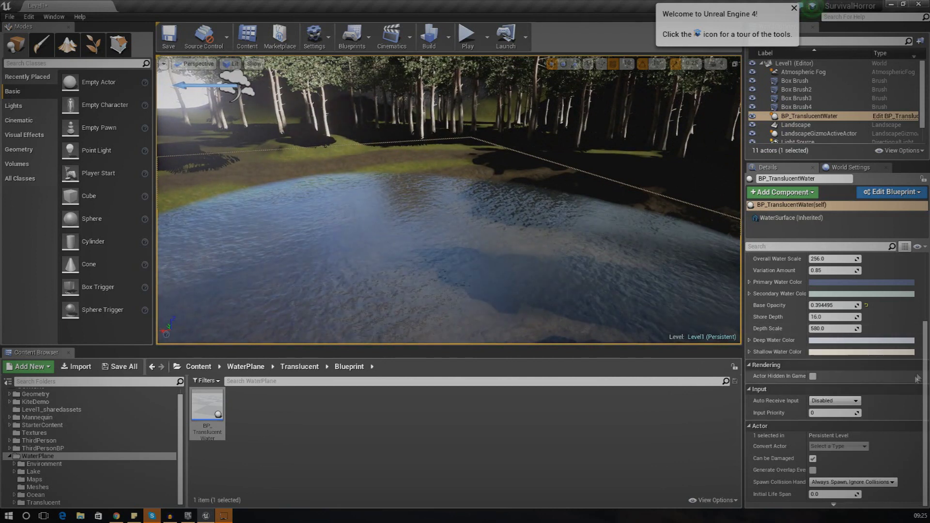
Examine the water plane's wave speed, water scale and colour settings alongside the pond surface
scroll(904, 329, "up", 5)
scroll(896, 306, "up", 1)
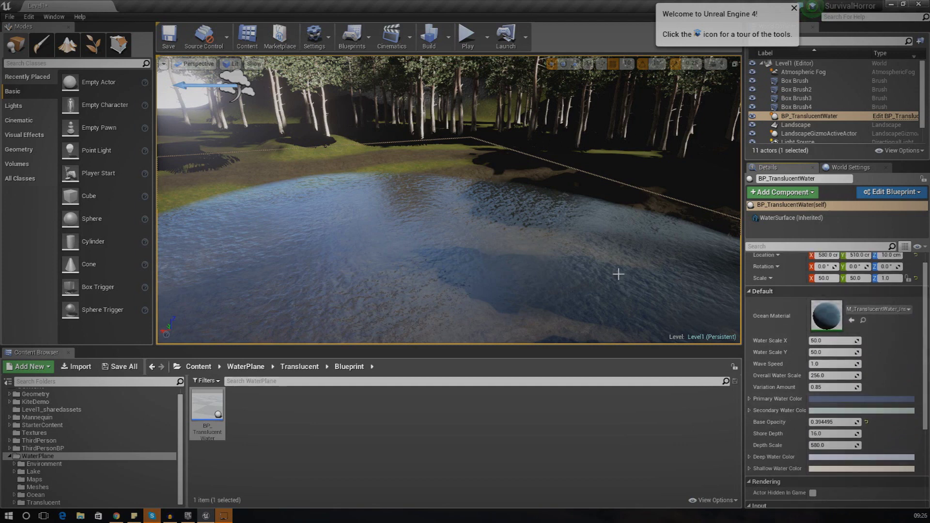
key("f")
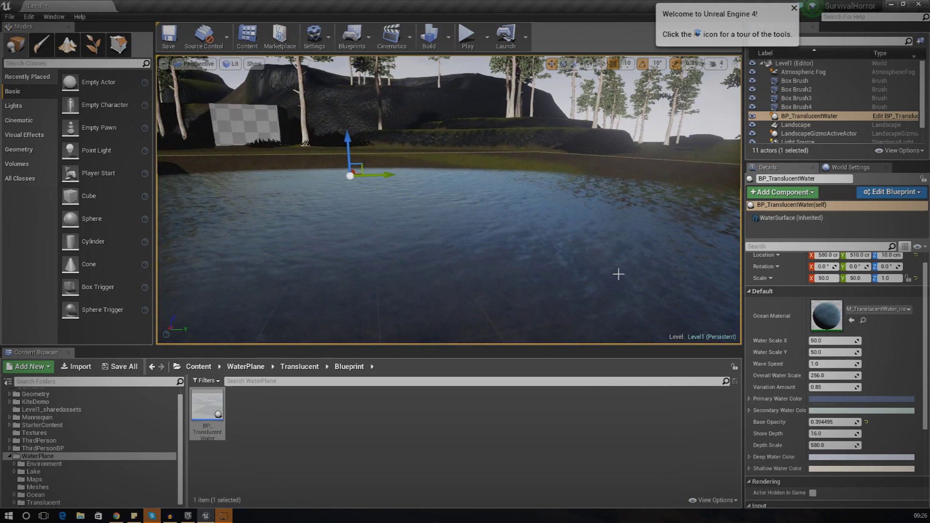
right_click_drag(606, 262, 609, 258)
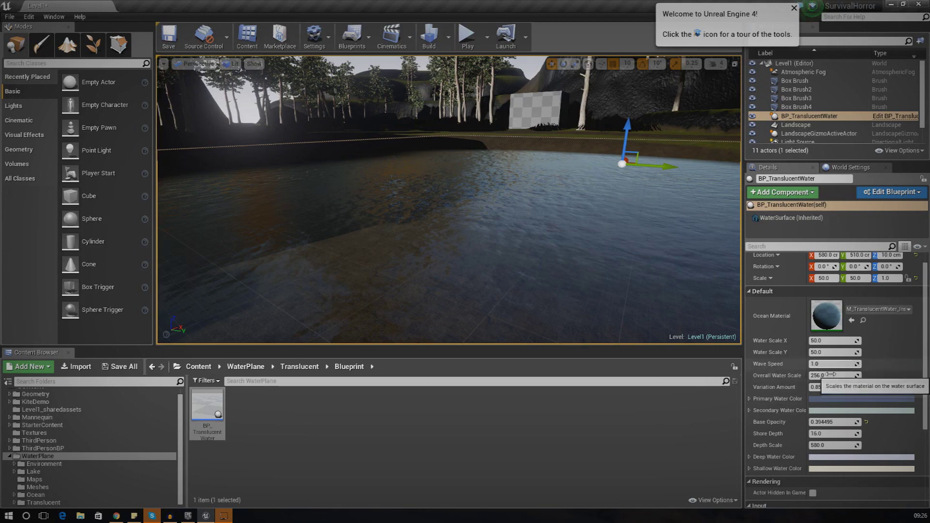
Select the Box Brush2 wall of the roofless checkered building and frame the building from above
right_click_drag(729, 323, 790, 271)
key("w")
right_click_drag(477, 204, 450, 235)
key("w")
left_click(478, 203)
left_click(577, 184)
mouse_move(576, 184)
right_mouse_down()
mouse_move(576, 170)
mouse_move(571, 208)
mouse_move(578, 198)
mouse_move(562, 174)
mouse_move(547, 213)
mouse_move(558, 253)
right_mouse_up()
key("w")
key("s")
key("d")
mouse_move(504, 278)
right_mouse_down()
mouse_move(465, 262)
mouse_move(533, 269)
mouse_move(562, 283)
mouse_move(600, 271)
mouse_move(610, 252)
mouse_move(639, 250)
mouse_move(591, 257)
mouse_move(581, 281)
mouse_move(523, 293)
right_mouse_up()
key("a")
key("s")
key("w")
key("s")
key("d")
right_click_drag(331, 191, 567, 217)
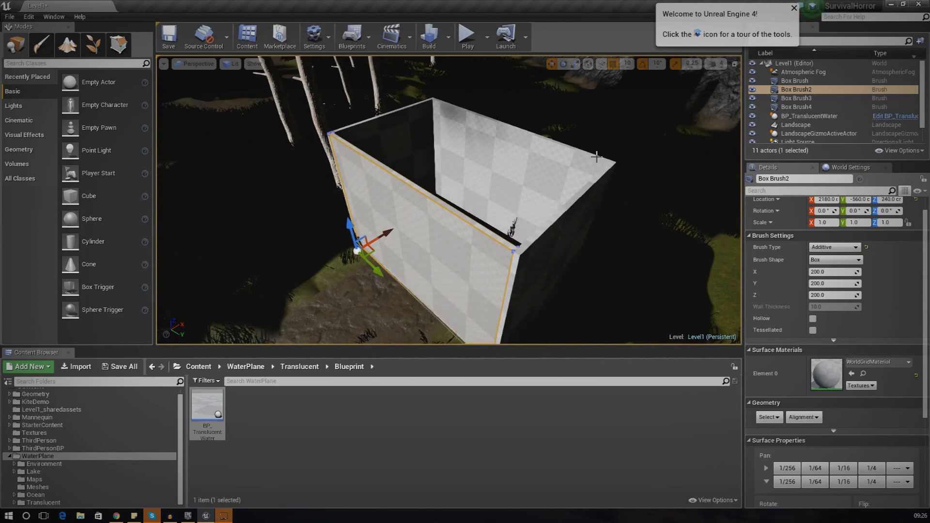
Open the Materials folder of StarterContent and browse down to the wood and rock materials
left_click(11, 456)
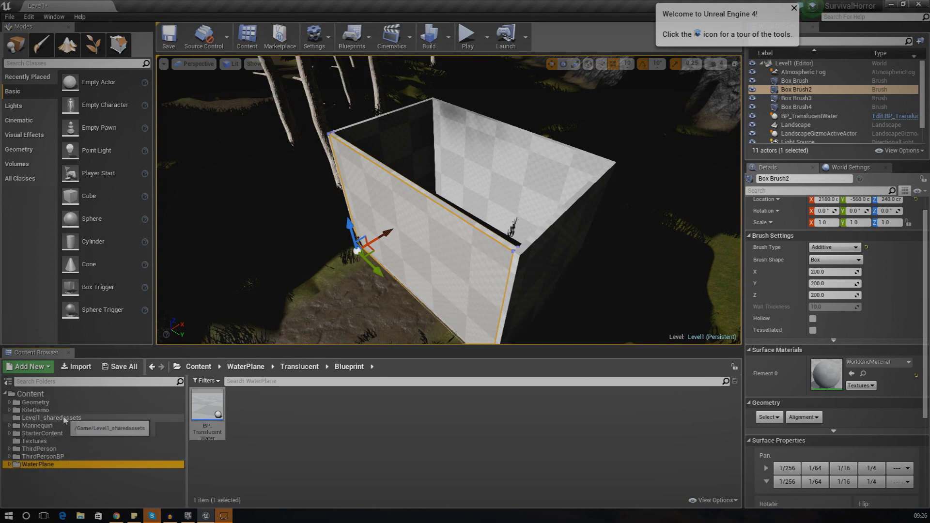
left_click(61, 433)
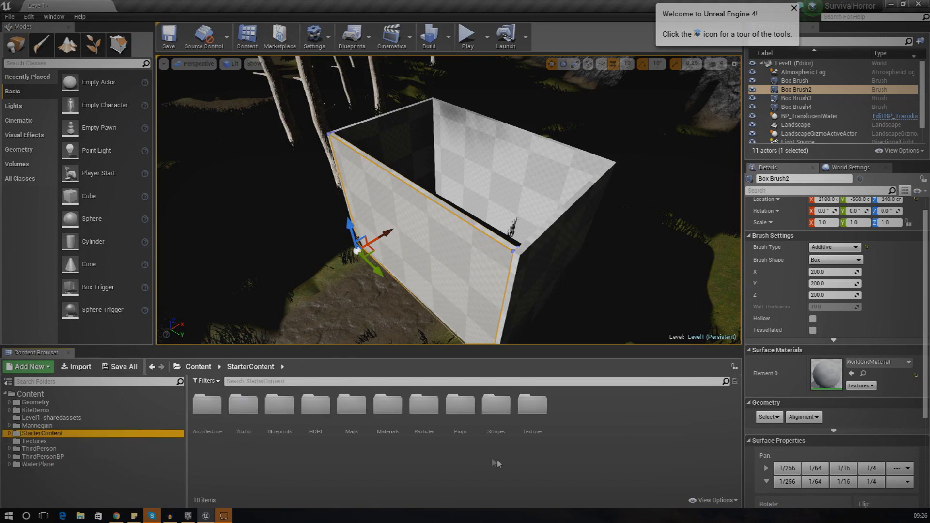
double_click(386, 417)
scroll(484, 430, "down", 2)
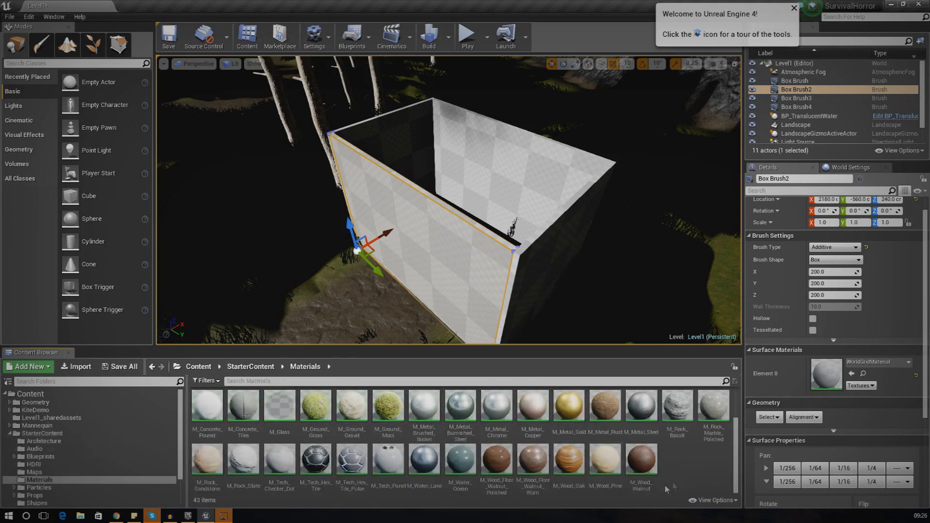
Apply the M_Wood_Walnut material to the outer face of the Box Brush2 wall
mouse_move(548, 281)
right_mouse_down()
mouse_move(581, 227)
mouse_move(542, 276)
mouse_move(543, 261)
mouse_move(550, 273)
right_mouse_up()
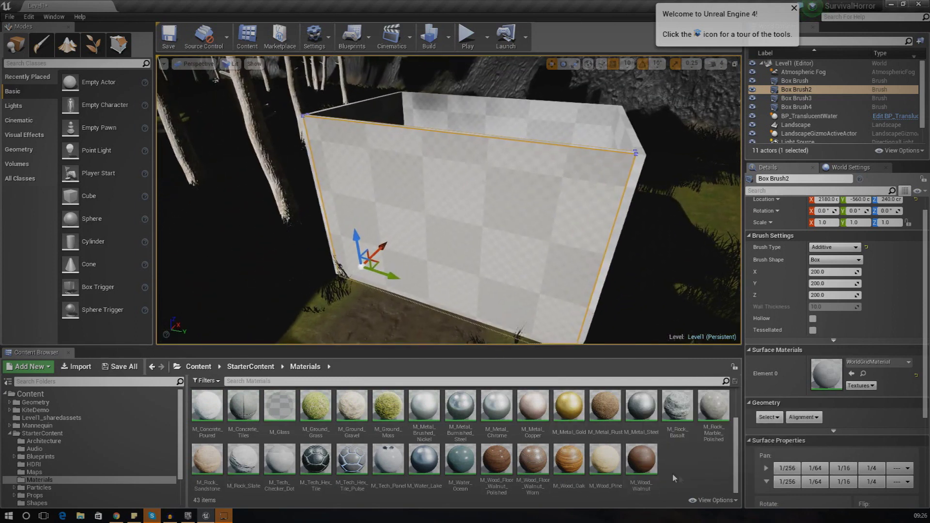
left_click(645, 470)
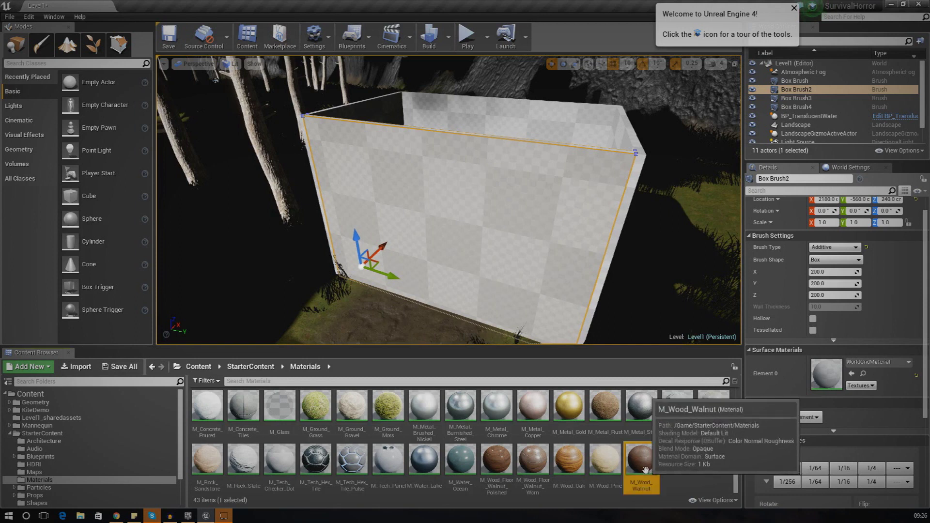
left_click_drag(549, 282, 538, 269)
Apply M_Wood_Walnut to the outer face of the adjoining Box Brush4 wall and its exposed corner strip
right_click_drag(609, 306, 595, 286)
left_click(576, 273)
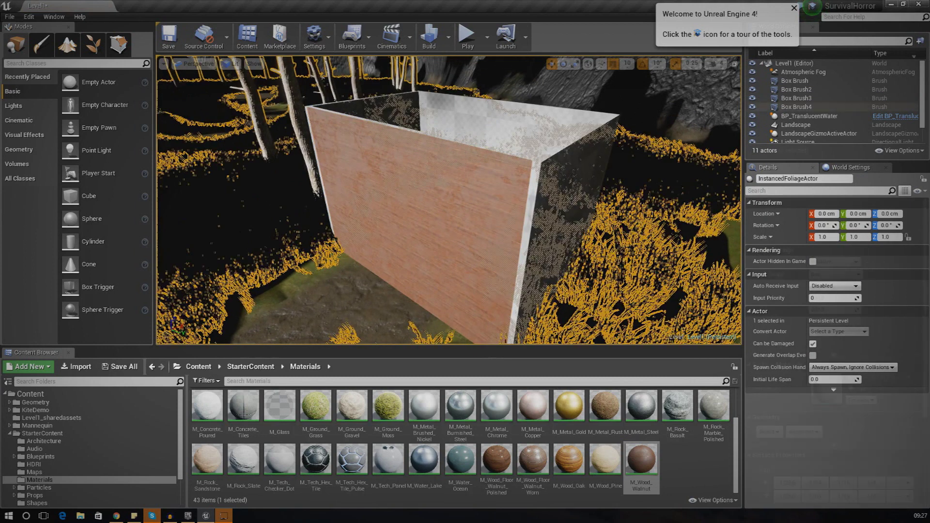
left_click(560, 260)
left_click_drag(647, 464, 557, 258)
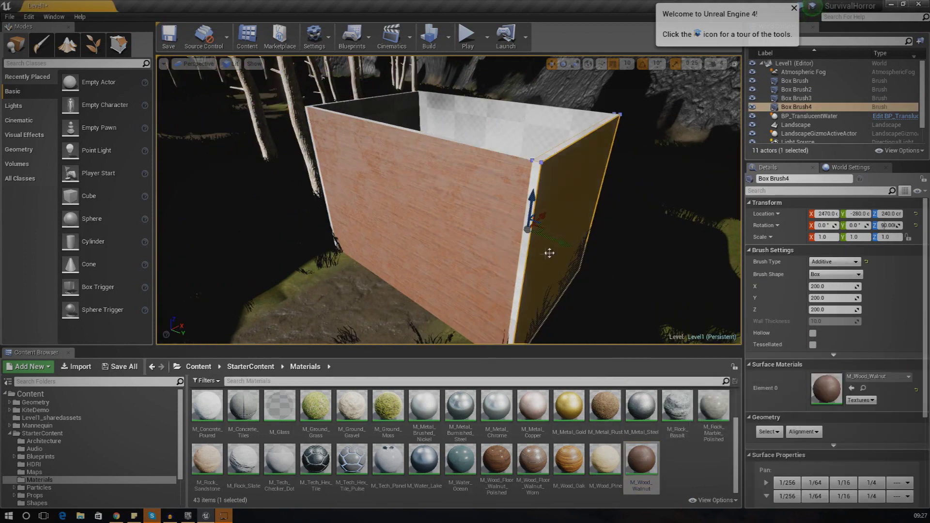
left_click(526, 254)
left_click_drag(641, 450, 513, 249)
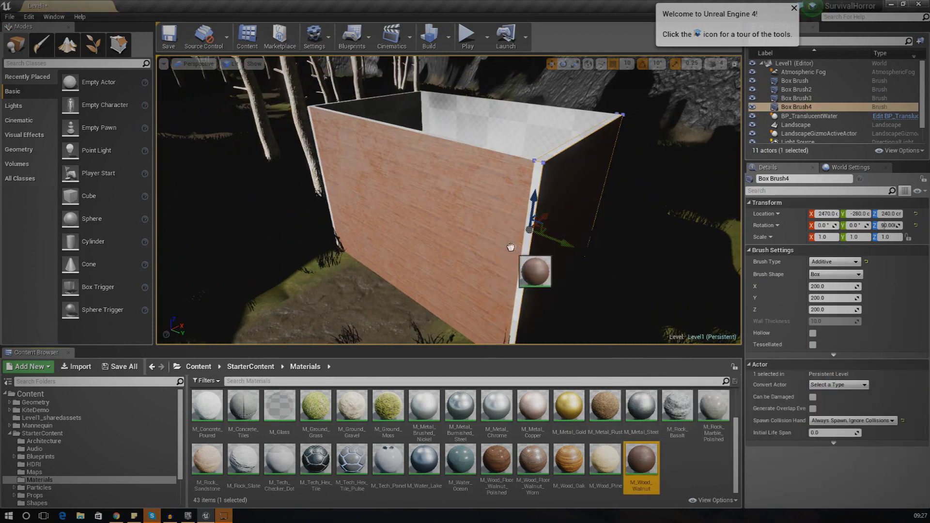
left_click(524, 253)
right_click_drag(524, 252, 548, 273)
key("w")
left_click_drag(641, 460, 546, 243)
Set the texture scale of the Box Brush2 wall's outer face to U 2.0 and V 2.0 and apply it
left_click(504, 253)
mouse_move(504, 253)
right_mouse_down()
mouse_move(477, 225)
mouse_move(533, 226)
mouse_move(504, 249)
mouse_move(547, 247)
mouse_move(540, 271)
mouse_move(558, 224)
right_mouse_up()
key("s")
key("w")
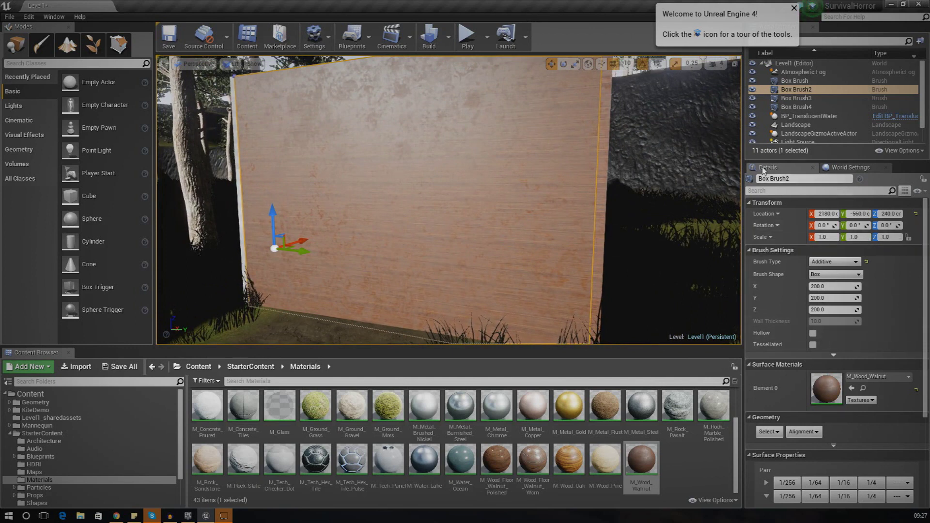
scroll(922, 293, "down", 5)
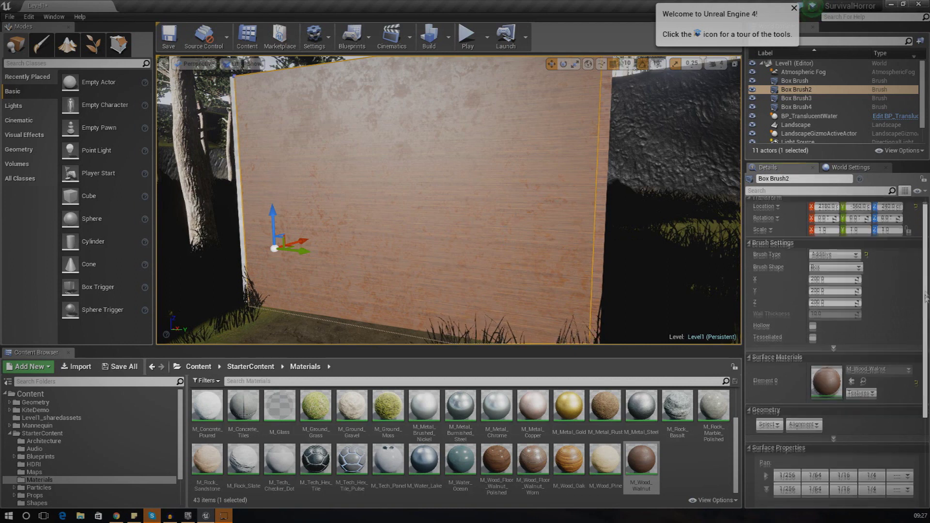
left_click(796, 364)
left_click(784, 364)
type("2.0")
left_click(813, 365)
type("2")
left_click(901, 367)
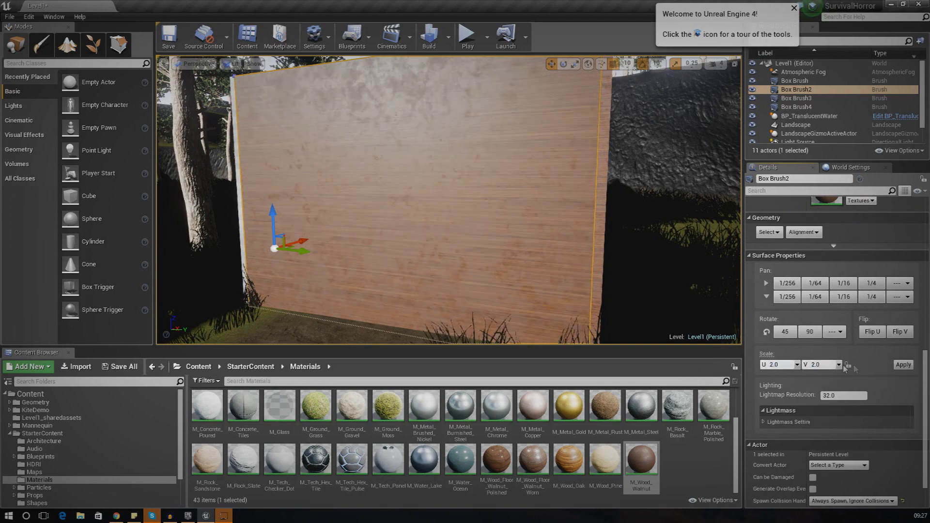
Apply M_Wood_Walnut to the outer face of the checkered Box Brush3 wall
right_click_drag(498, 199, 455, 200)
left_click(498, 199)
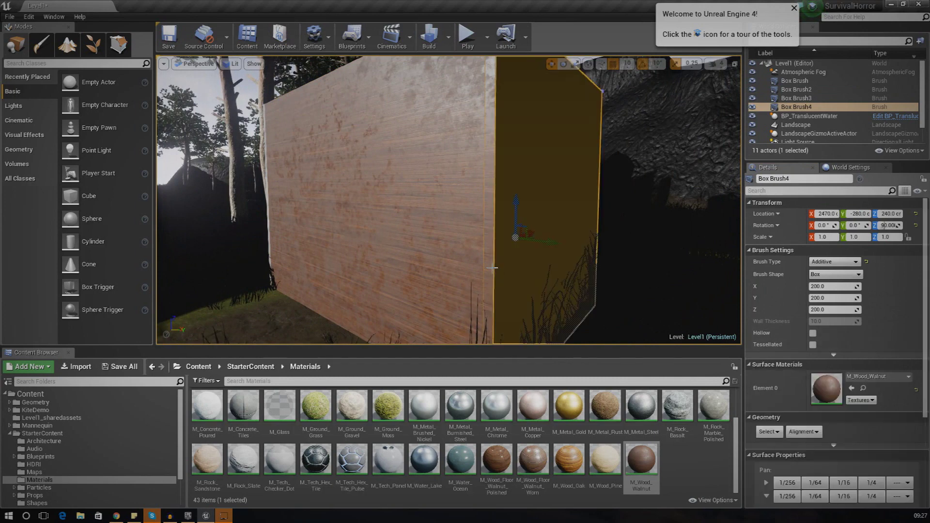
key("f")
mouse_move(449, 200)
right_mouse_down()
mouse_move(426, 213)
mouse_move(431, 251)
mouse_move(431, 194)
mouse_move(473, 217)
mouse_move(477, 230)
mouse_move(435, 238)
right_mouse_up()
left_click(475, 230)
left_click(478, 231)
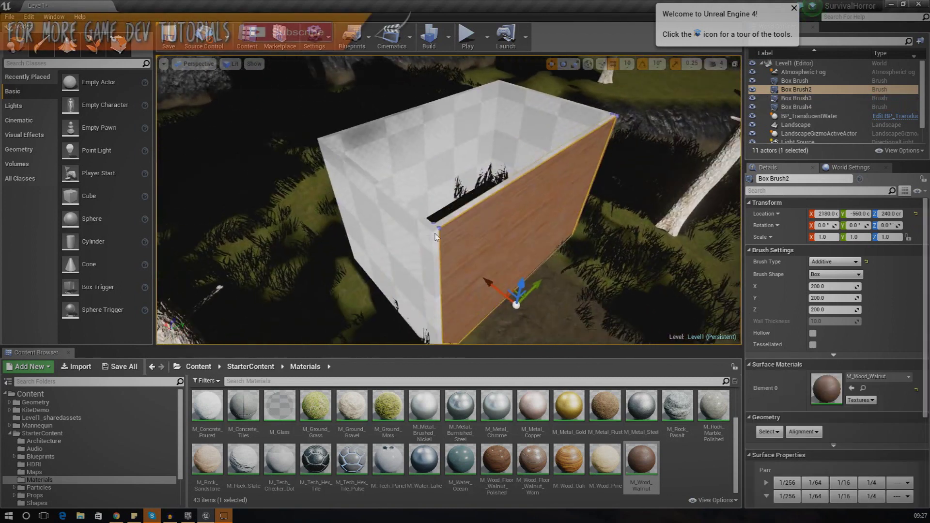
left_click(422, 236)
mouse_move(637, 457)
left_mouse_down()
mouse_move(483, 358)
mouse_move(384, 244)
left_mouse_up()
Select the shaded Box Brush wall on the far side of the building and switch the viewport's view mode to Unlit
right_click_drag(383, 244, 506, 284)
left_click(506, 284)
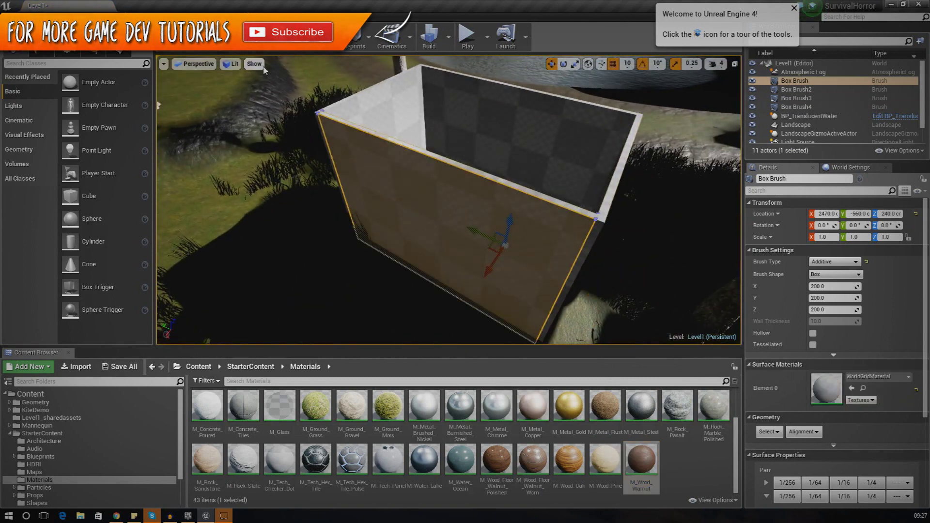
left_click(233, 64)
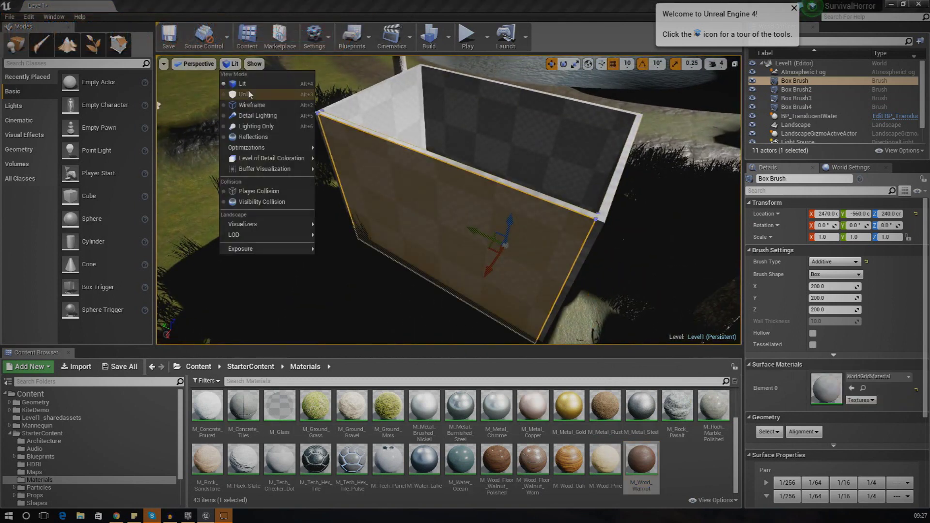
left_click(252, 105)
left_click(252, 105)
left_click(251, 67)
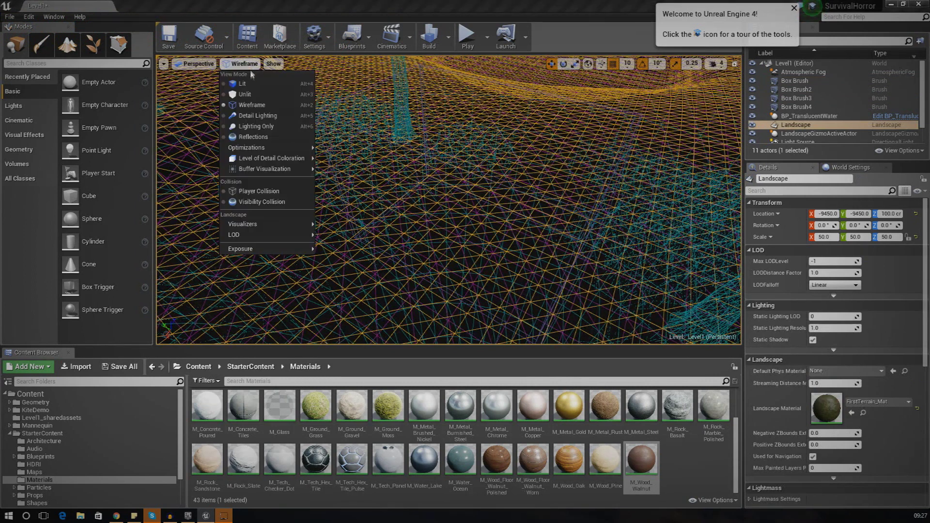
left_click(250, 91)
Apply M_Wood_Walnut to the remaining outer wall surfaces and the grey vertical strips at the building's corners
right_click_drag(250, 91, 368, 96)
left_click_drag(640, 459, 448, 234)
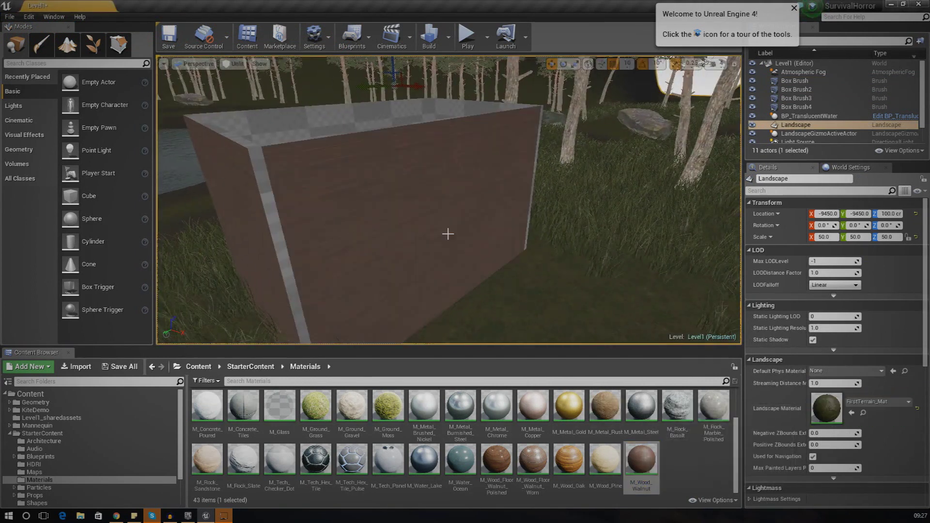
left_click_drag(641, 459, 293, 286)
right_click_drag(558, 278, 444, 237)
left_click(467, 234)
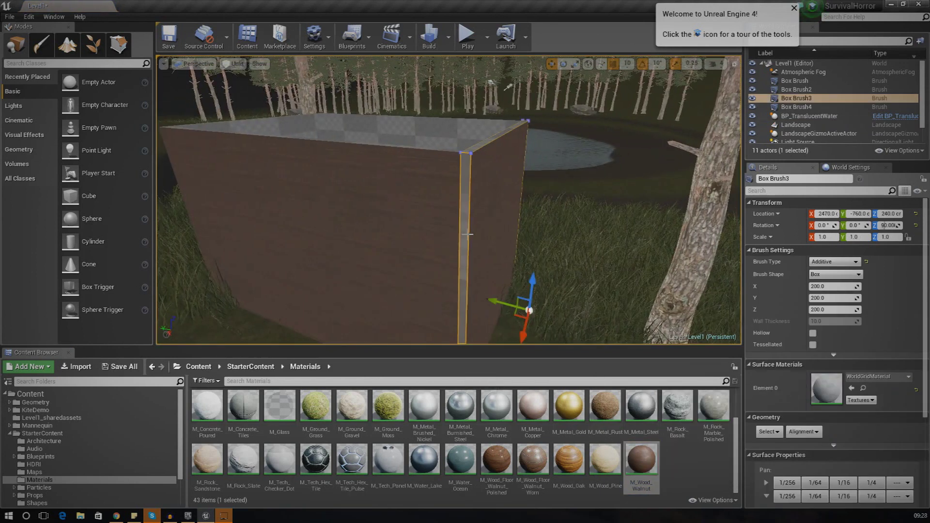
mouse_move(641, 459)
left_mouse_down()
mouse_move(506, 304)
mouse_move(461, 276)
left_mouse_up()
right_click_drag(461, 276, 339, 273)
left_click_drag(641, 459, 341, 272)
left_click_drag(655, 458, 342, 270)
Duplicate the Box Brush2 wall and raise the copy to Z 430 cm
right_click_drag(343, 269, 378, 281)
left_click(323, 192)
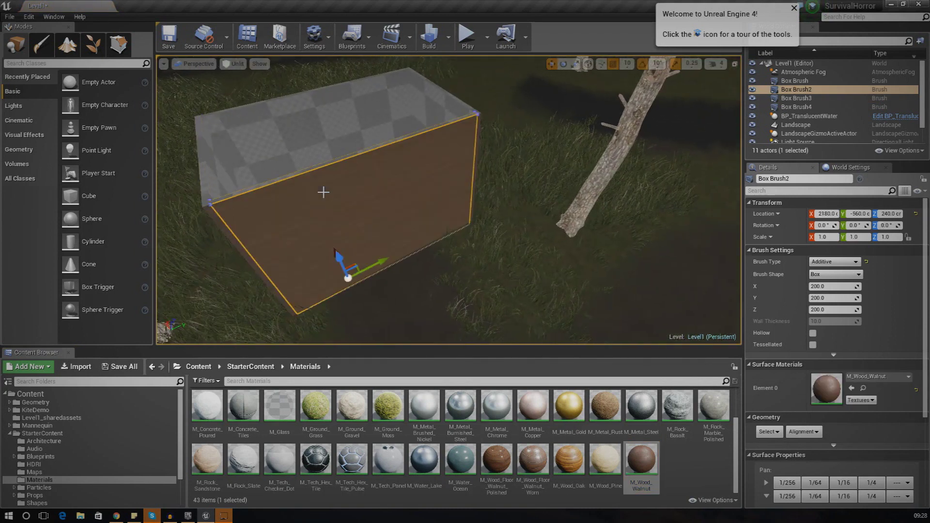
key("ctrl+w")
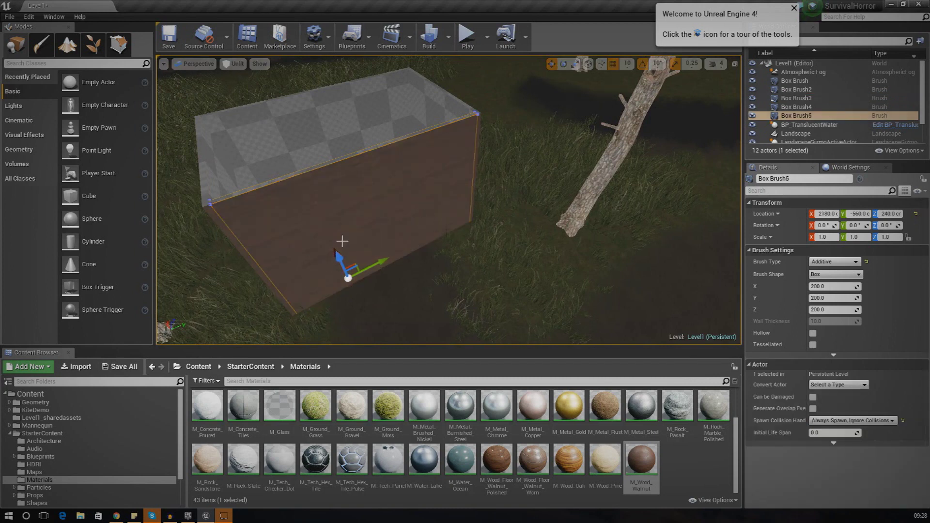
left_click_drag(329, 245, 307, 193)
mouse_move(306, 193)
right_mouse_down()
mouse_move(465, 170)
mouse_move(499, 182)
mouse_move(405, 291)
right_mouse_up()
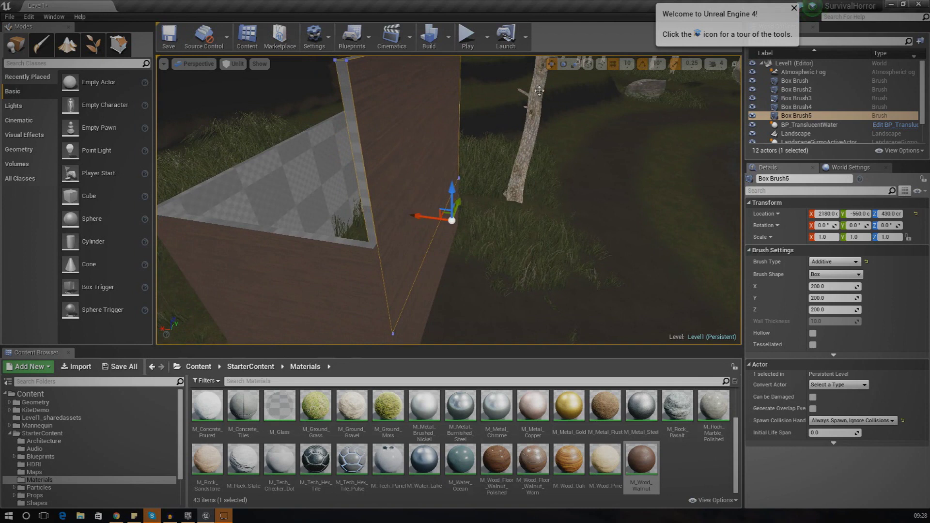
Rotate the copied wall flat with a Y rotation of -90° and move it over the building as a roof at X 2360, Y -550, Z 550
key("e")
mouse_move(507, 207)
left_mouse_down()
mouse_move(386, 213)
mouse_move(409, 264)
mouse_move(448, 273)
left_mouse_up()
left_click(551, 64)
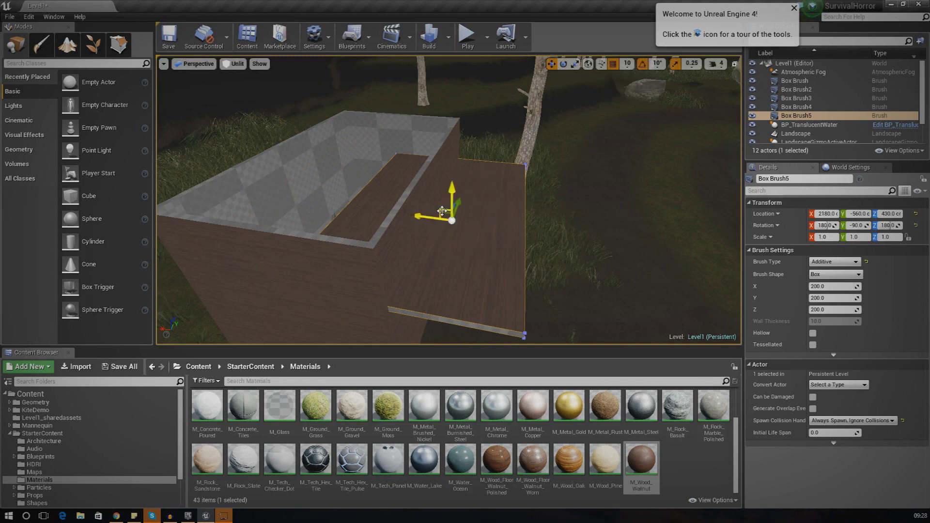
mouse_move(442, 211)
left_mouse_down()
mouse_move(347, 131)
mouse_move(314, 121)
mouse_move(316, 129)
left_mouse_up()
mouse_move(387, 160)
right_mouse_down()
mouse_move(456, 188)
mouse_move(329, 188)
right_mouse_up()
key("w")
key("s")
right_click_drag(484, 189, 285, 141)
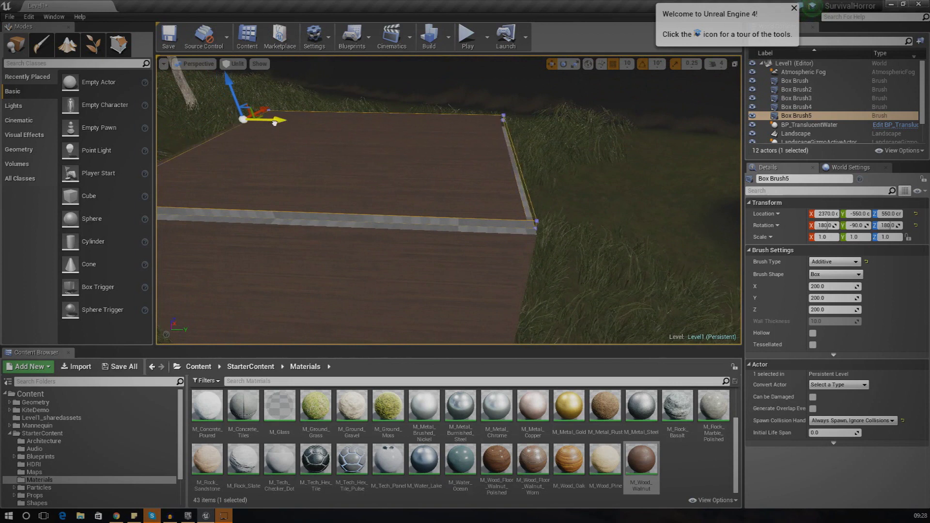
mouse_move(370, 201)
right_mouse_down()
mouse_move(397, 179)
mouse_move(307, 207)
right_mouse_up()
key("s")
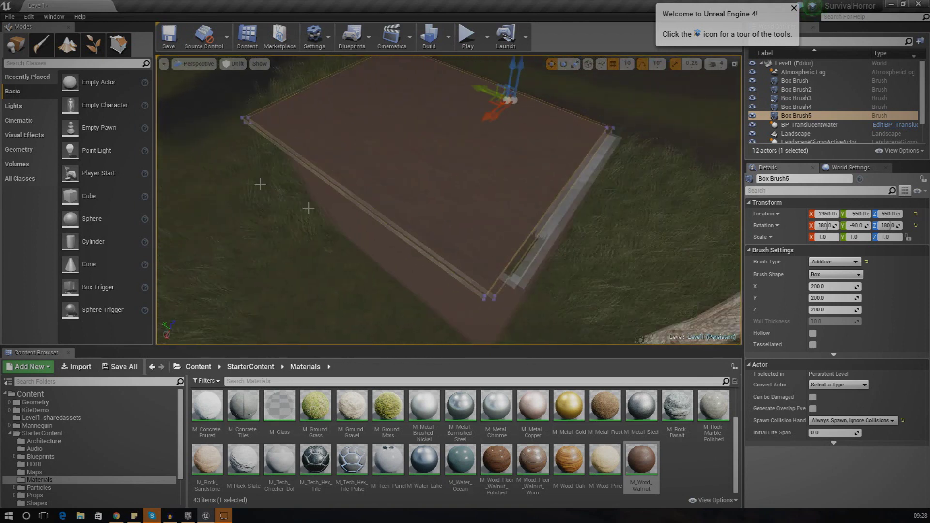
Shift the side faces of the roof brush in geometry editing to line them up with the walls below
mouse_move(483, 233)
right_mouse_down()
mouse_move(581, 234)
mouse_move(465, 234)
mouse_move(483, 233)
right_mouse_up()
left_click(483, 224)
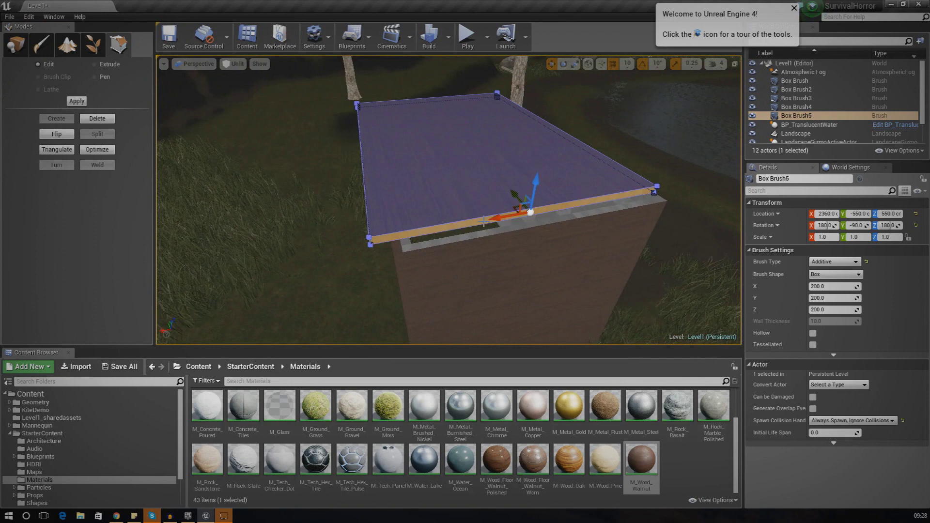
left_click_drag(514, 194, 521, 203)
mouse_move(521, 204)
right_mouse_down()
mouse_move(470, 238)
mouse_move(460, 213)
mouse_move(495, 209)
right_mouse_up()
left_click(480, 217)
mouse_move(420, 181)
left_mouse_down()
mouse_move(486, 175)
mouse_move(445, 180)
left_mouse_up()
mouse_move(445, 180)
right_mouse_down()
mouse_move(358, 203)
mouse_move(310, 194)
mouse_move(396, 140)
right_mouse_up()
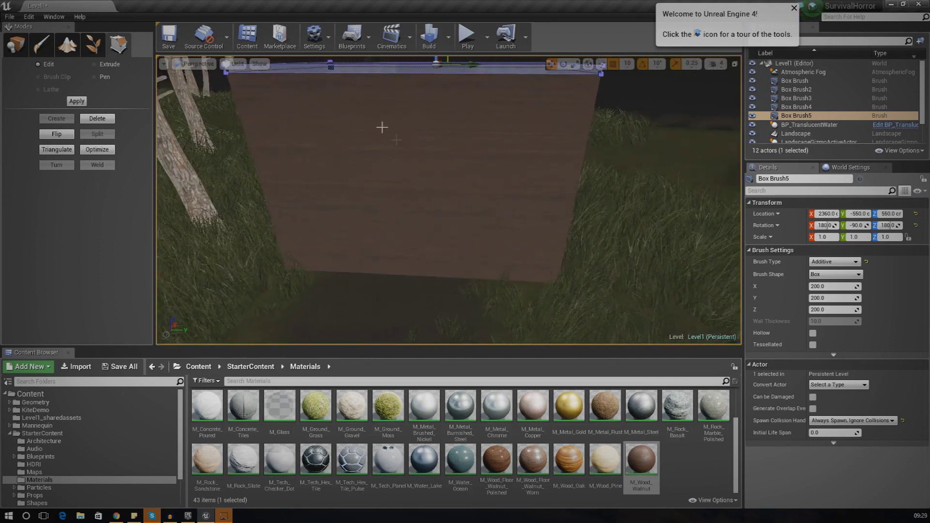
Place a geometry box against the front wall at X 2160, Y -430, Z 230 and set its brush type to Subtractive
left_click(526, 280)
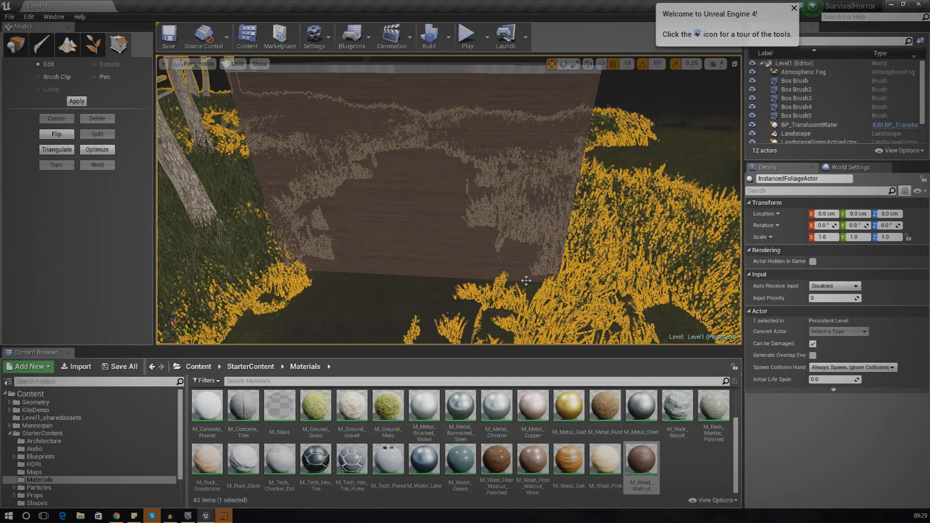
left_click(18, 43)
left_click(34, 155)
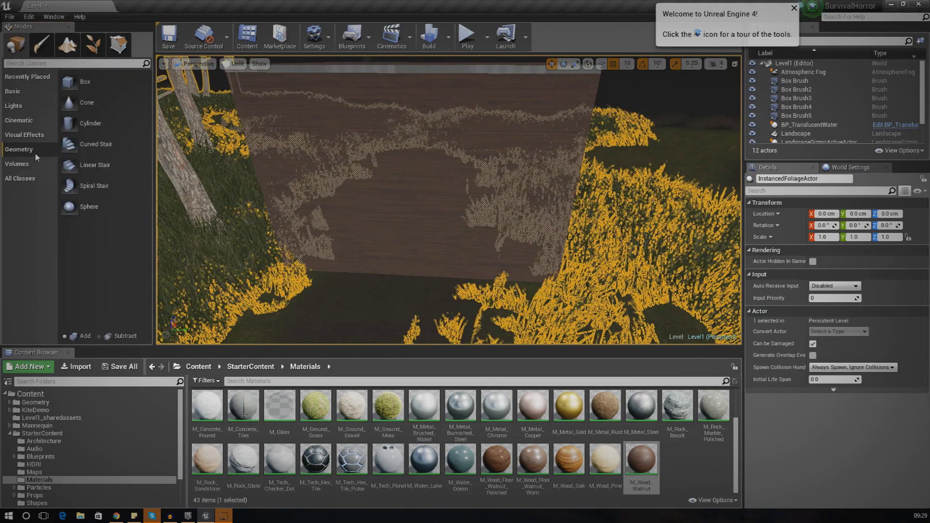
mouse_move(83, 81)
left_mouse_down()
mouse_move(344, 279)
mouse_move(413, 304)
left_mouse_up()
mouse_move(445, 267)
right_mouse_down()
mouse_move(373, 310)
mouse_move(368, 300)
mouse_move(446, 267)
right_mouse_up()
key("a")
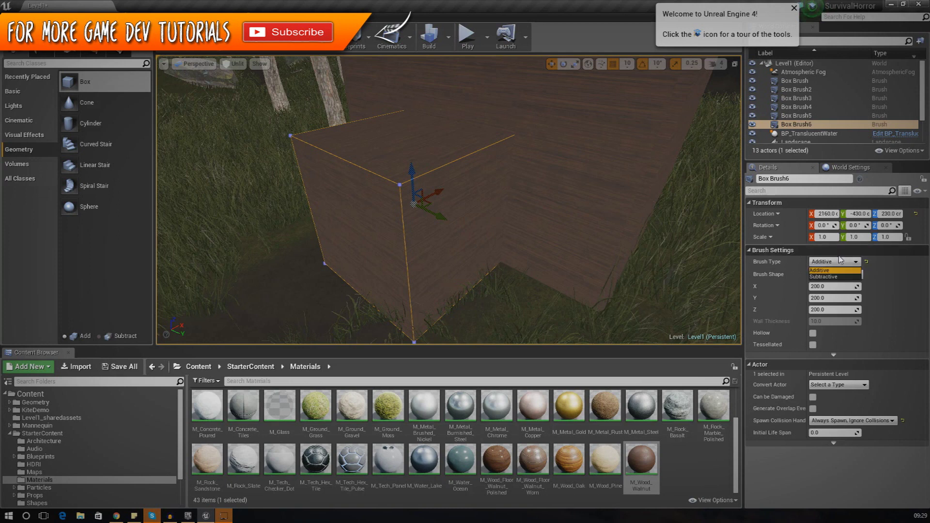
left_click(444, 211)
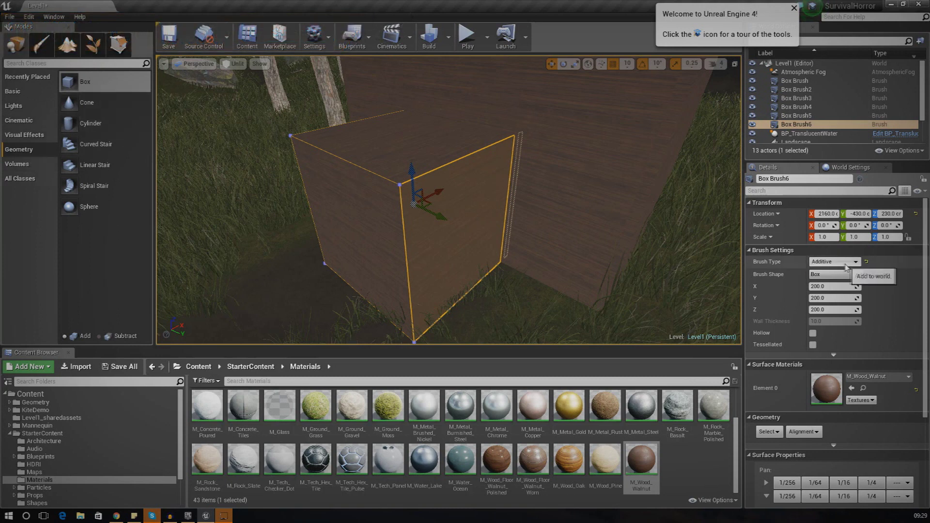
left_click(828, 276)
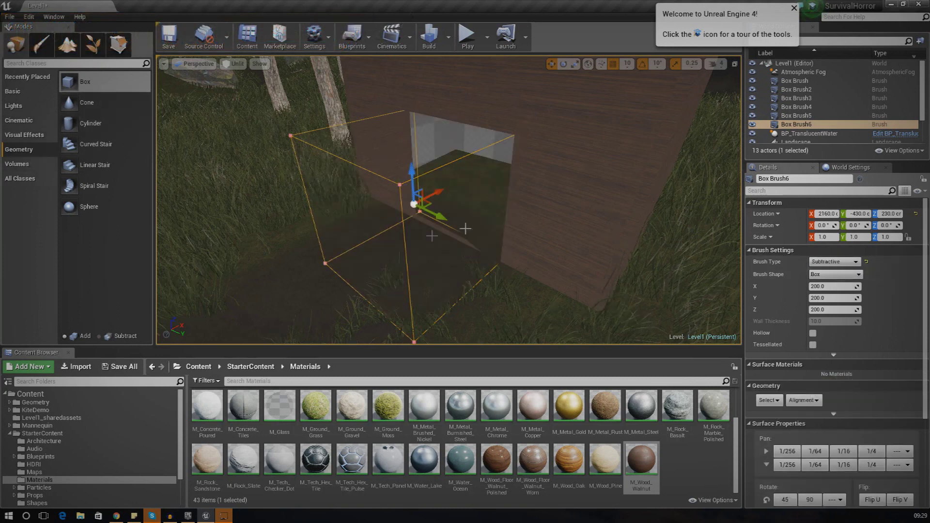
Move the subtractive box to X 2240, Y -430, Z 220 and raise its top face in geometry editing to make a taller doorway
right_click_drag(449, 200, 557, 199)
right_click_drag(455, 172, 471, 162)
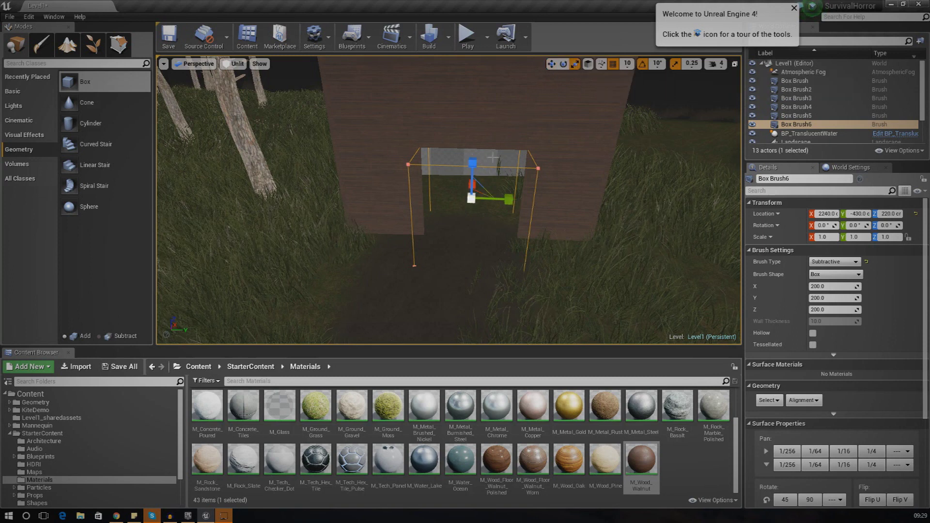
left_click(118, 50)
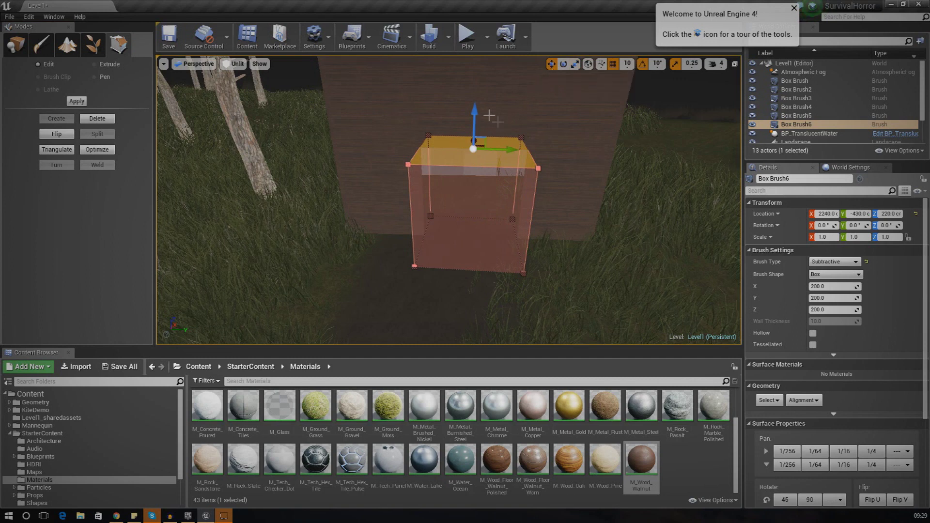
left_click_drag(474, 113, 475, 70)
mouse_move(449, 199)
right_mouse_down()
mouse_move(378, 160)
mouse_move(504, 169)
mouse_move(448, 227)
mouse_move(502, 286)
right_mouse_up()
key("s")
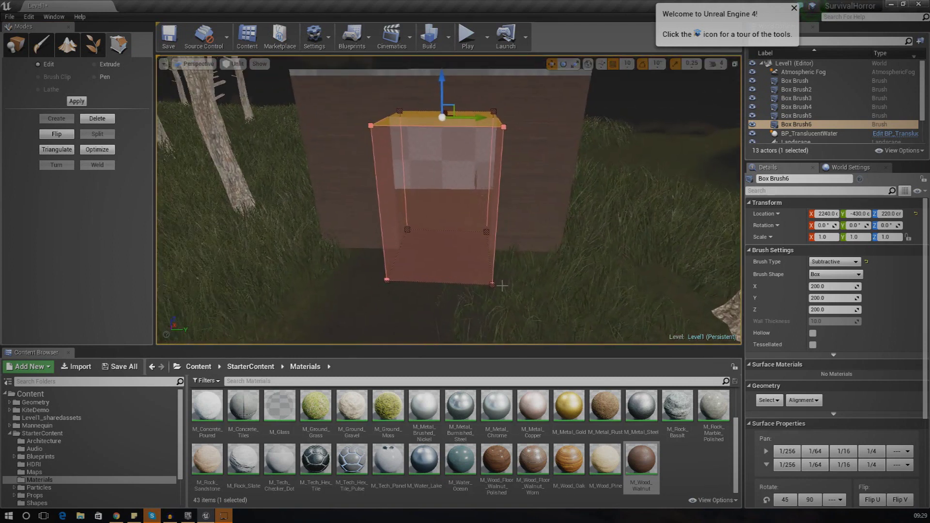
Play-test the level by sprinting to the box building and walking through its doorway, and end the play session
left_click(468, 38)
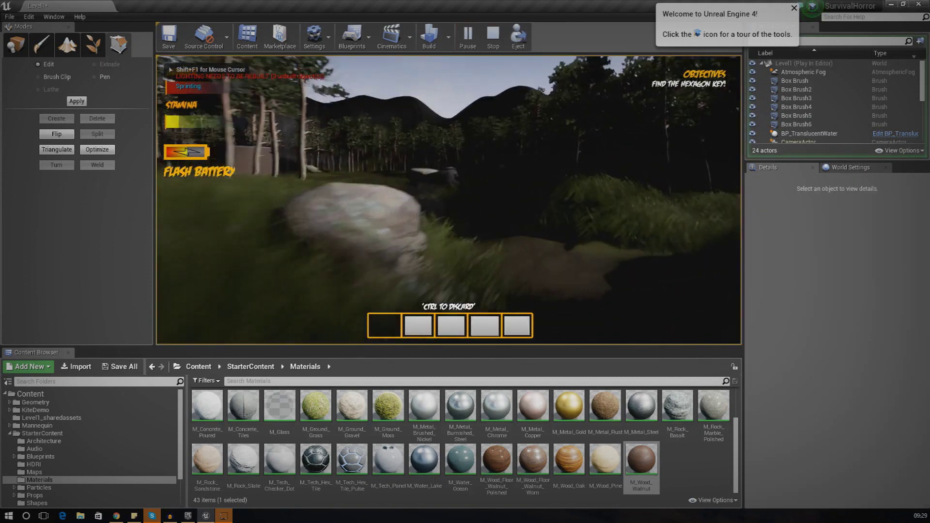
key("shift+w")
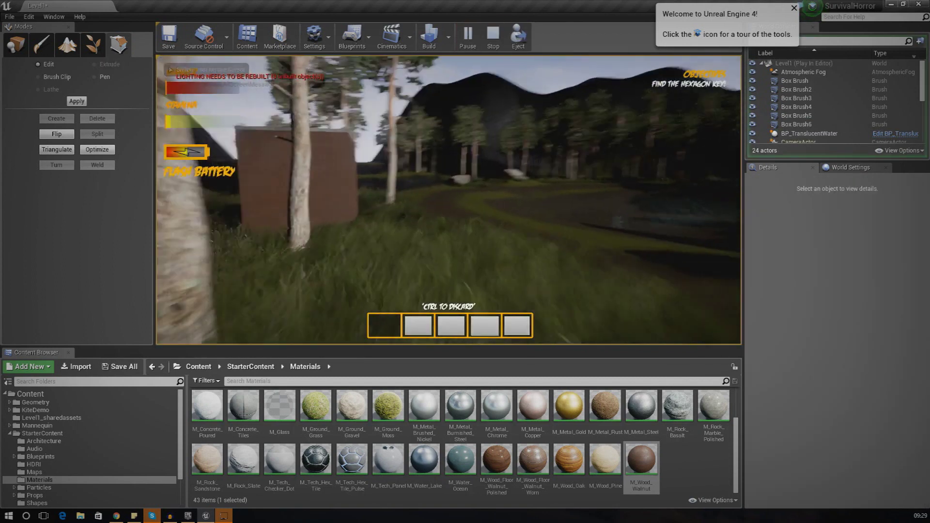
key("w")
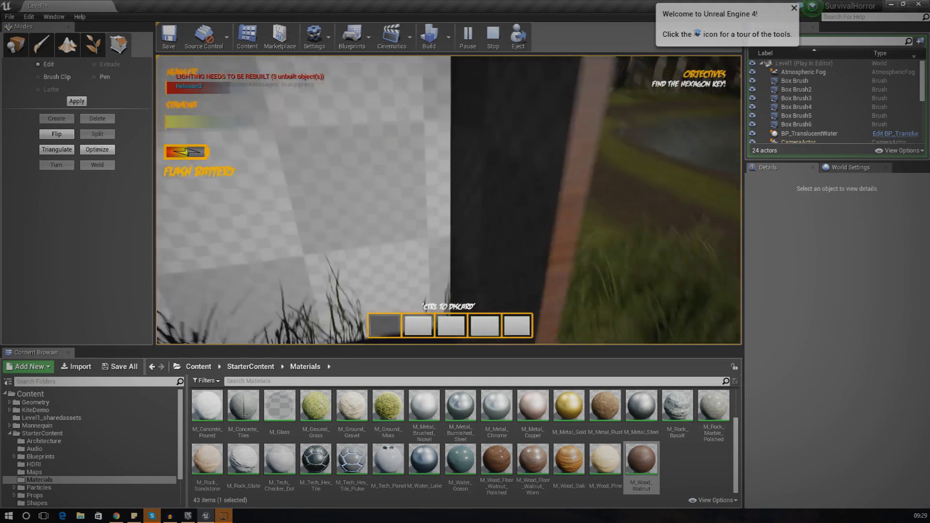
key("w")
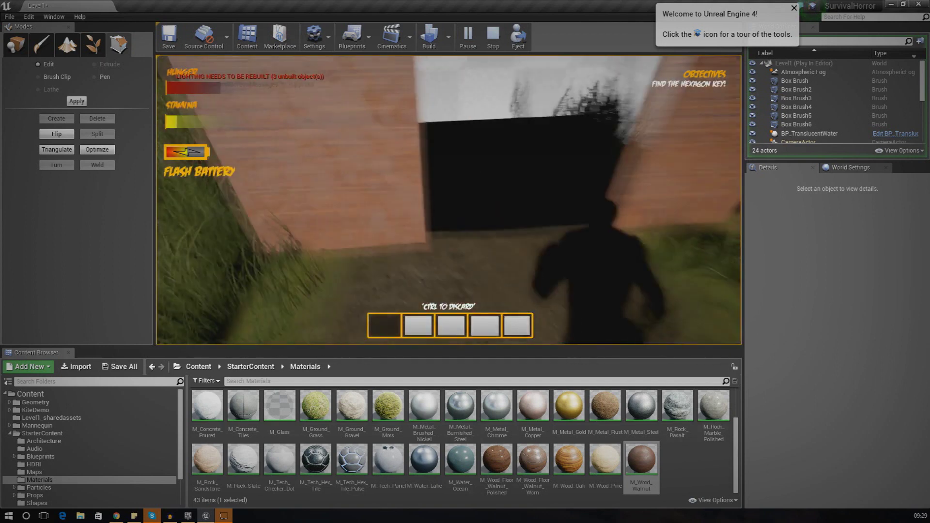
key("Escape")
Apply the M_Wood_Walnut material to the bare interior walls and ceiling of the box building
mouse_move(571, 176)
right_mouse_down()
mouse_move(629, 145)
mouse_move(552, 189)
mouse_move(571, 165)
right_mouse_up()
key("s")
key("w")
right_click_drag(503, 207, 567, 207)
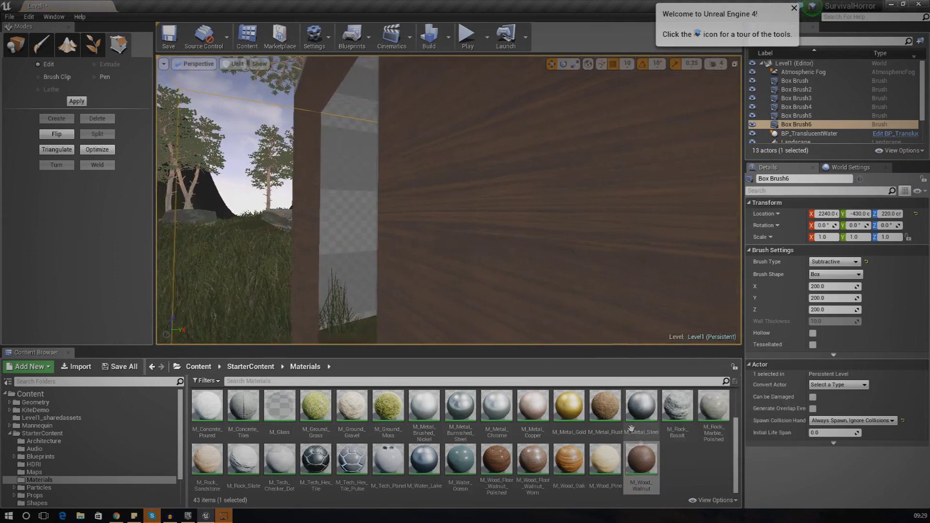
left_click_drag(634, 467, 391, 281)
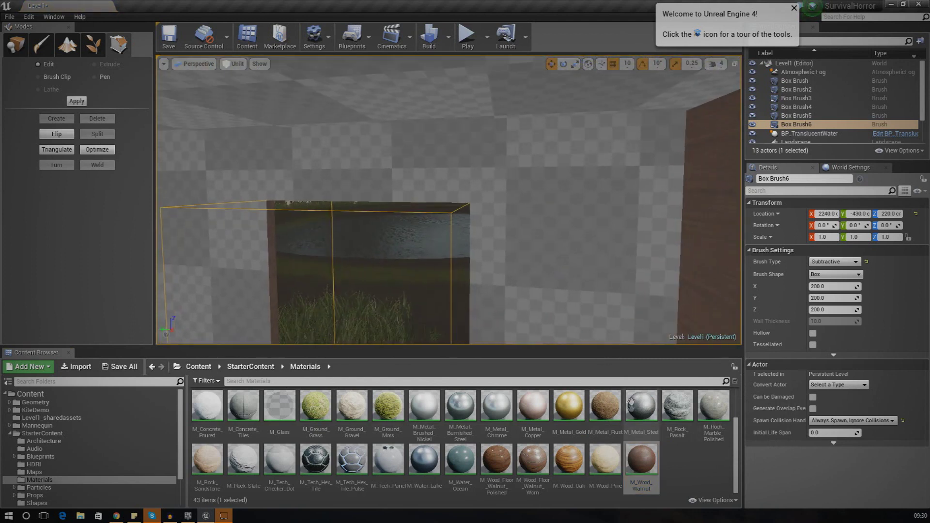
left_click_drag(636, 460, 581, 224)
mouse_move(684, 246)
right_mouse_down()
mouse_move(557, 247)
mouse_move(684, 247)
right_mouse_up()
key("s")
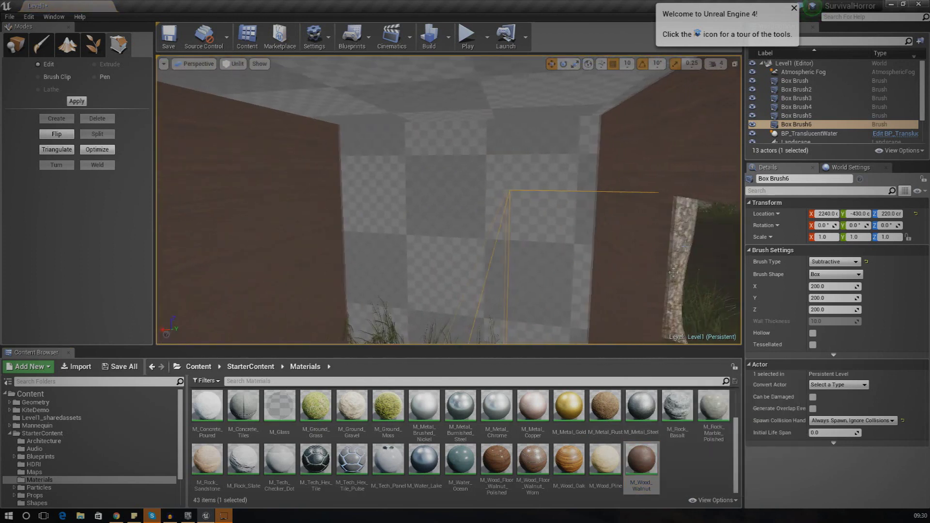
left_click_drag(640, 459, 564, 296)
left_click_drag(633, 467, 551, 87)
Apply M_Wood_Walnut to the bare long side edge of the building's roof
key("s")
right_click_drag(525, 135, 620, 144)
key("e")
key("s")
key("a")
key("w")
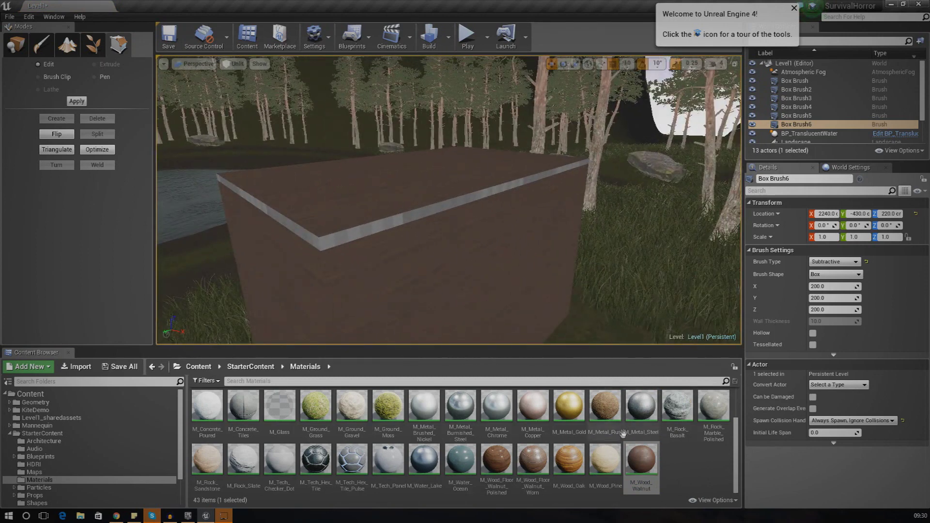
left_click_drag(641, 460, 521, 237)
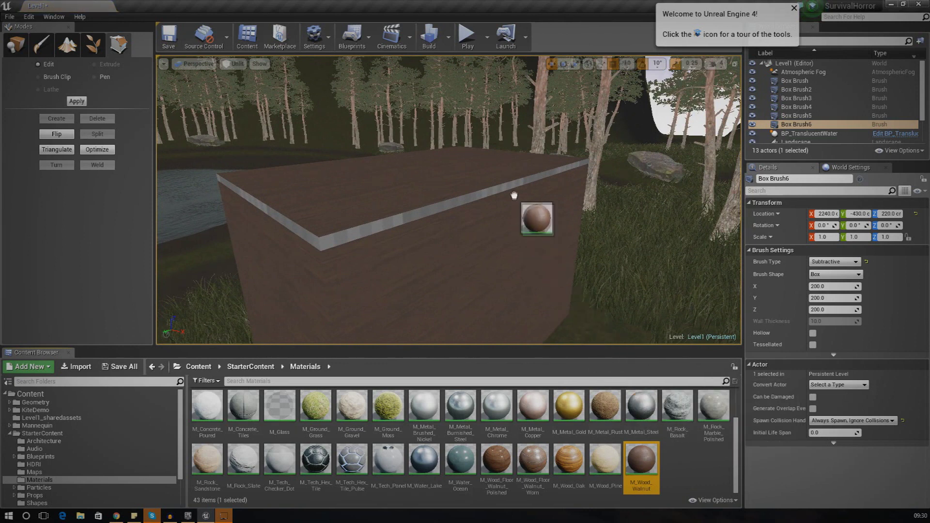
left_click_drag(511, 183, 511, 184)
Apply M_Wood_Walnut to the bare roof edge above the doorway wall
left_click_drag(640, 460, 331, 270)
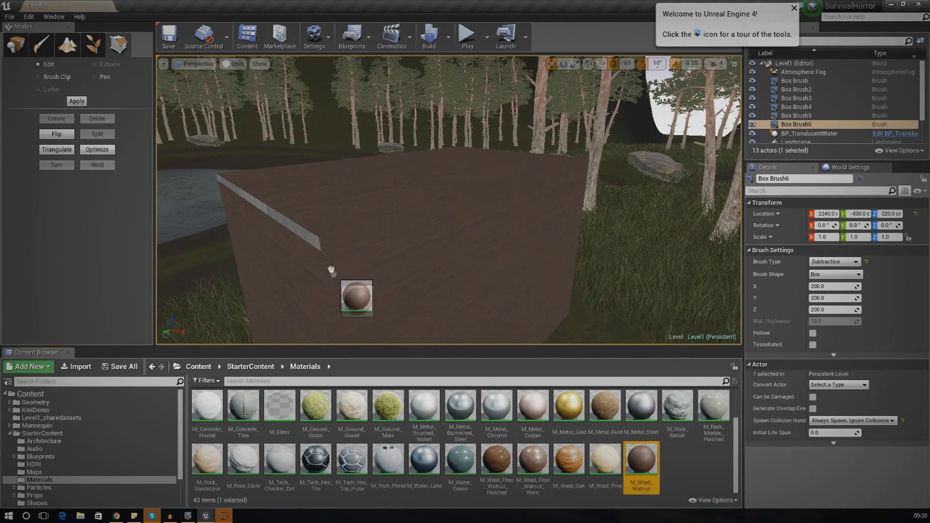
right_click_drag(310, 239, 326, 246)
key("a")
left_click(325, 246)
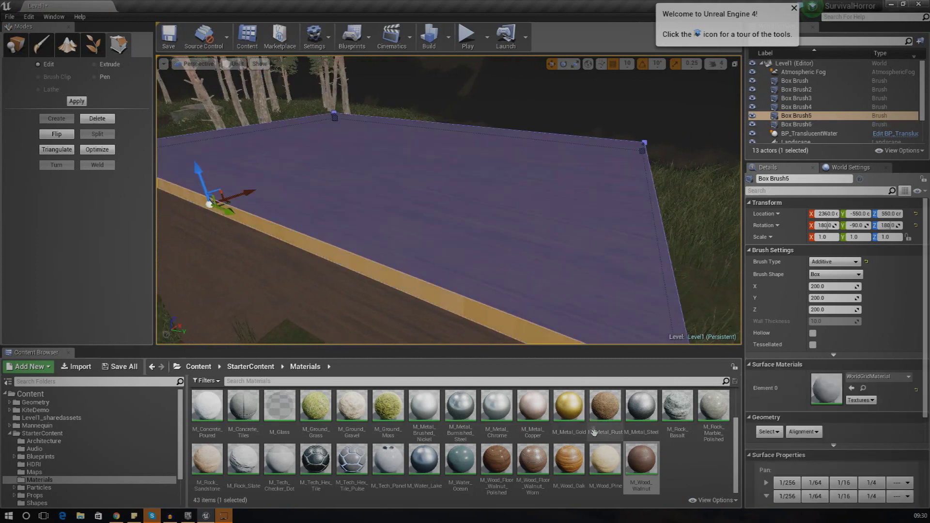
left_click_drag(641, 460, 508, 318)
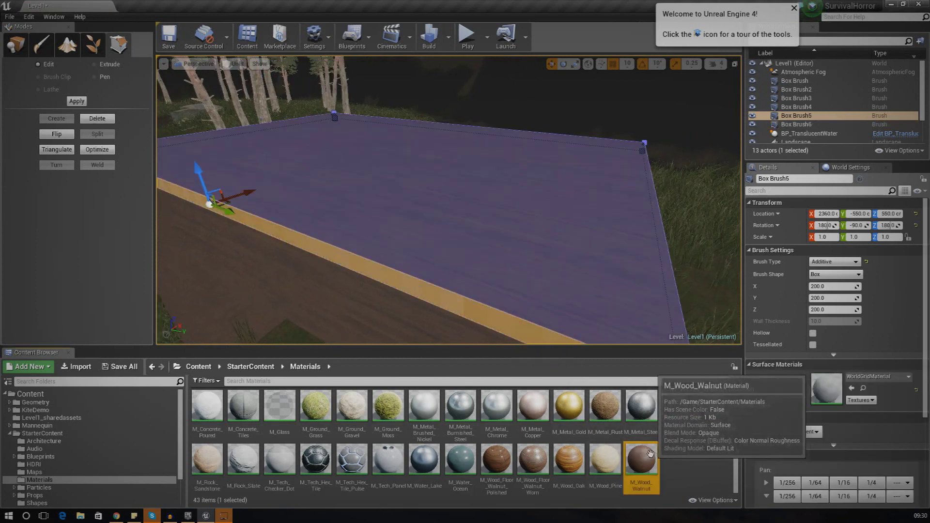
left_click_drag(648, 448, 431, 265)
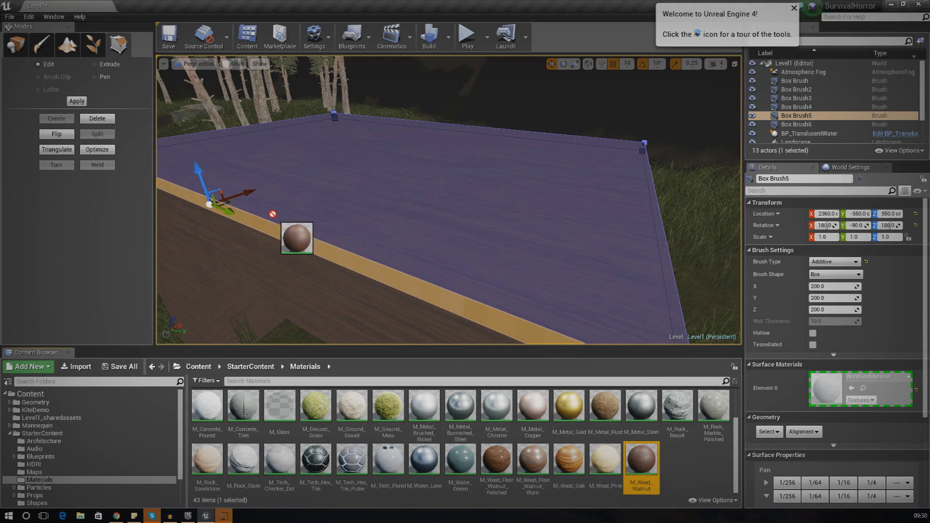
left_click_drag(273, 214, 285, 222)
left_click(294, 249)
right_click_drag(295, 249, 599, 364)
left_click_drag(641, 460, 541, 286)
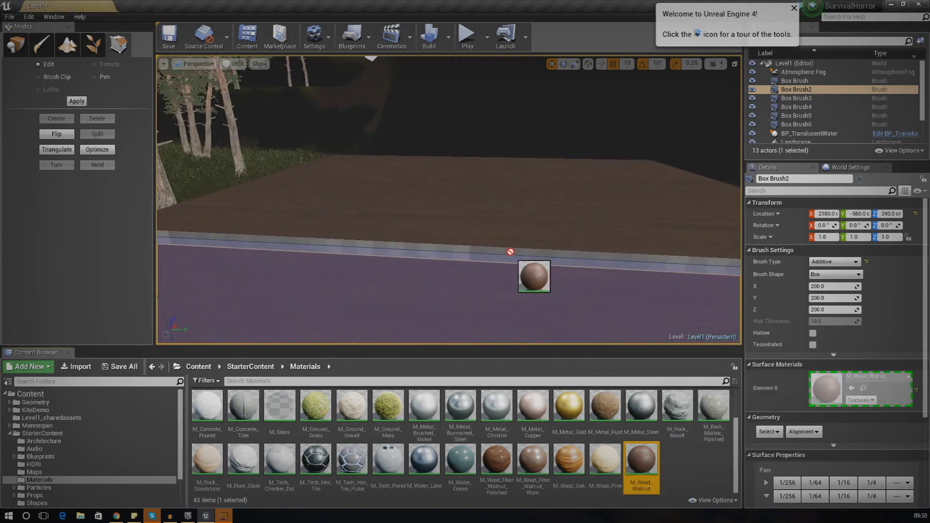
left_click_drag(510, 251, 505, 251)
right_click_drag(504, 252, 497, 257)
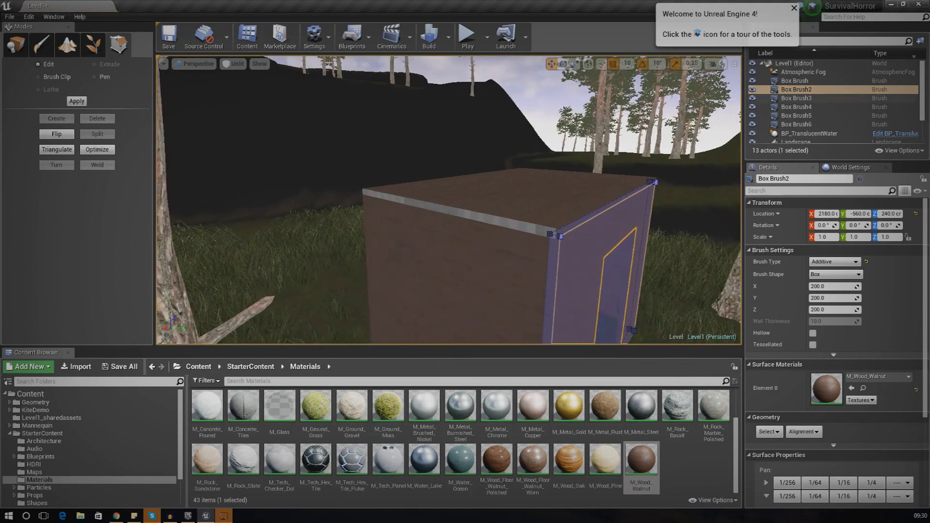
left_click(506, 224)
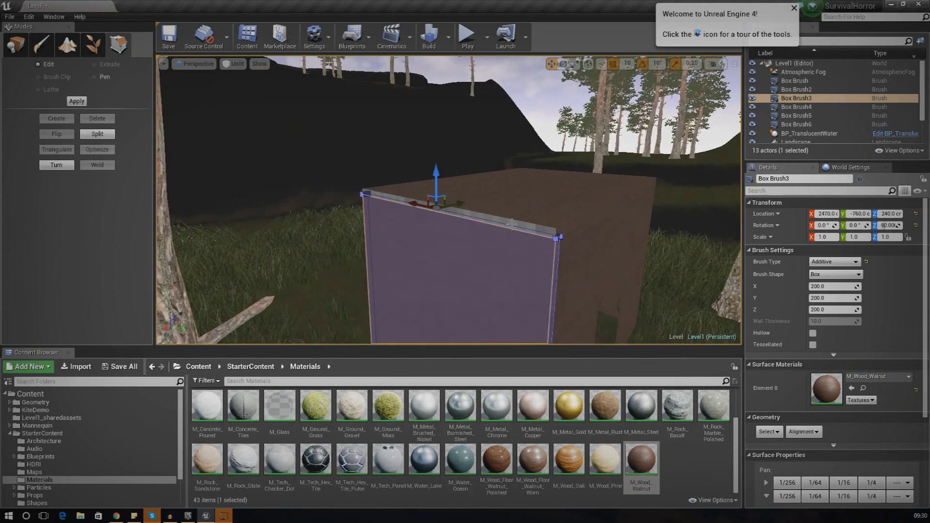
right_click_drag(506, 225, 525, 264)
mouse_move(556, 216)
right_mouse_down()
mouse_move(383, 234)
mouse_move(402, 234)
right_mouse_up()
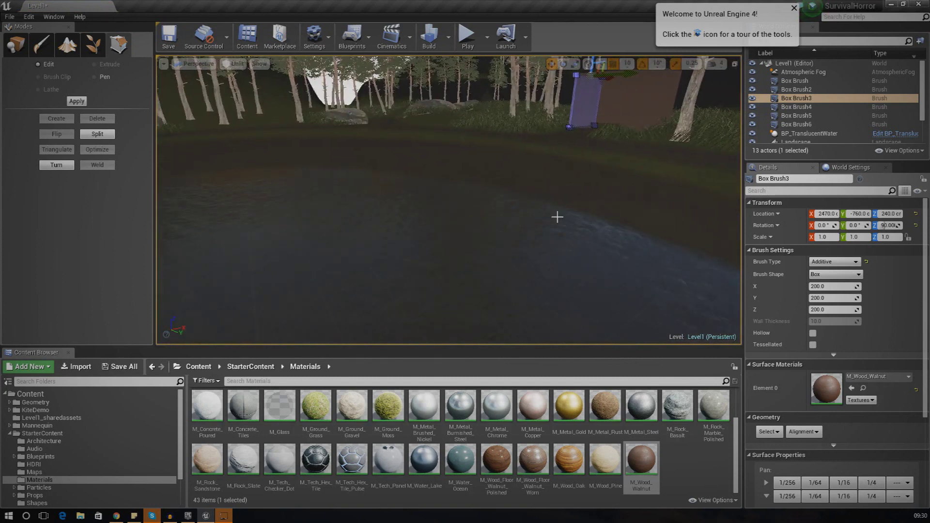
mouse_move(557, 217)
right_mouse_down()
mouse_move(537, 179)
mouse_move(533, 232)
mouse_move(591, 191)
mouse_move(644, 179)
right_mouse_up()
right_click_drag(514, 206, 590, 194)
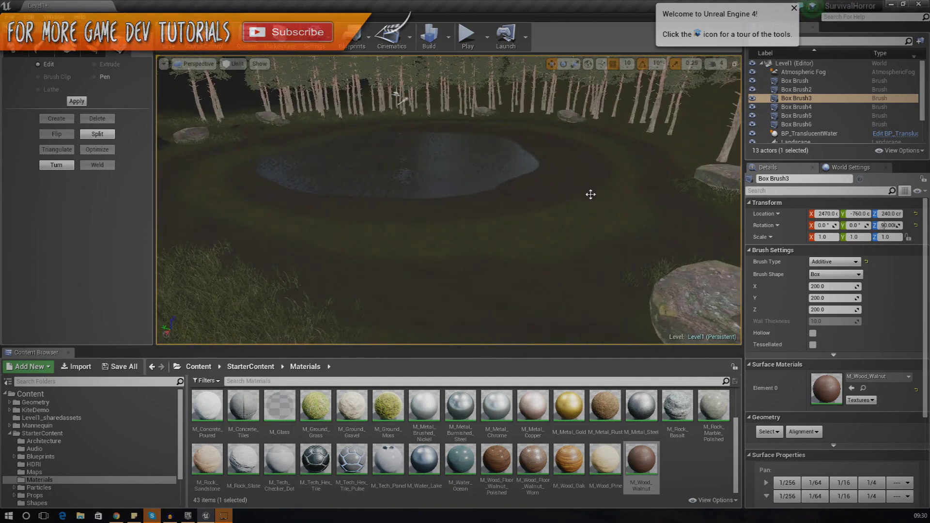